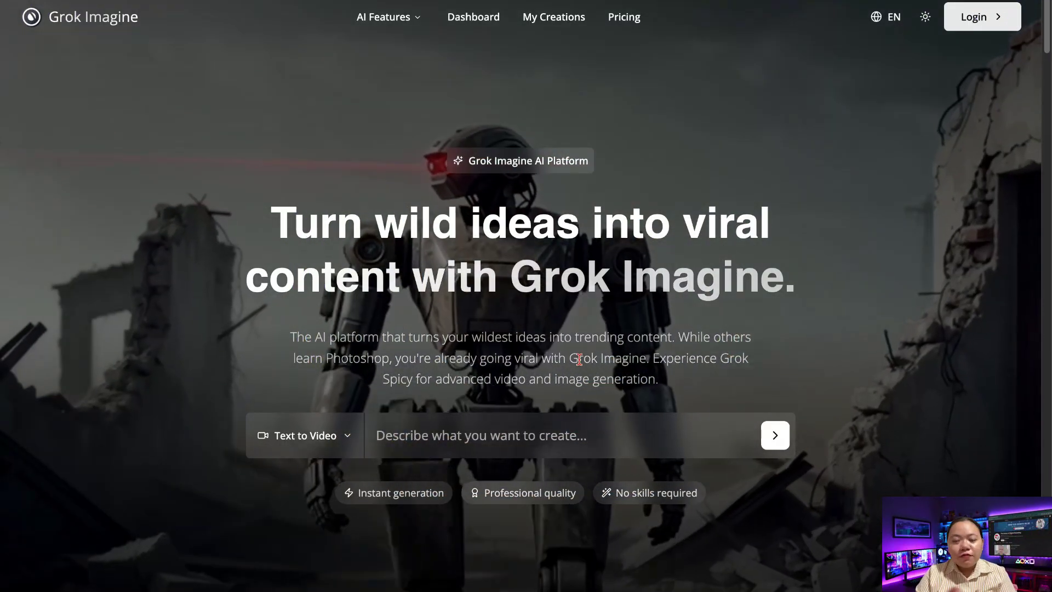
Step: Scroll down to the community tweet cards and play the ice-skating clip fullscreen
scroll(580, 359, down, 15)
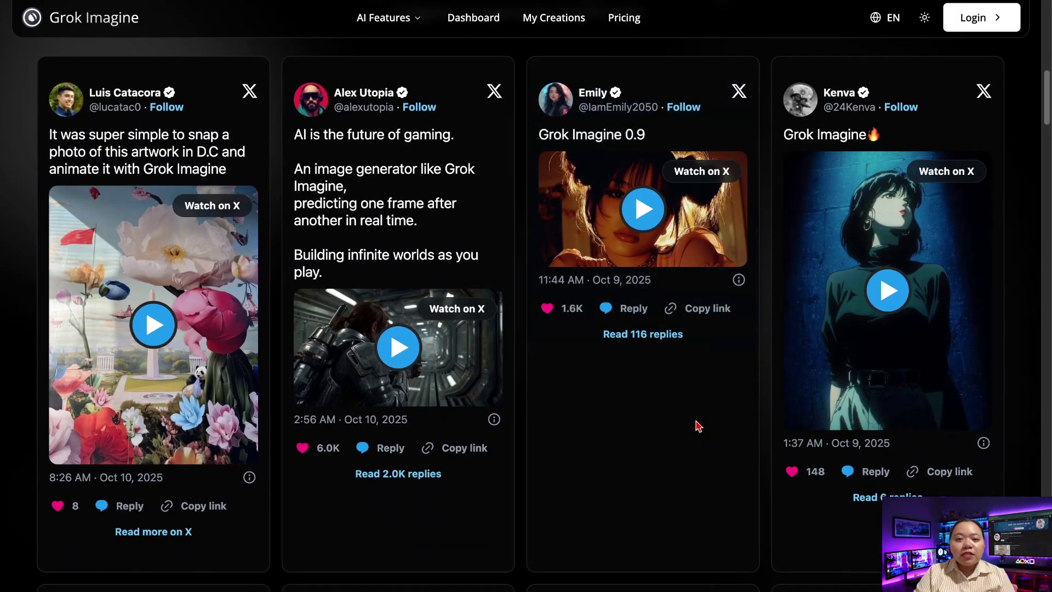
scroll(697, 426, down, 14)
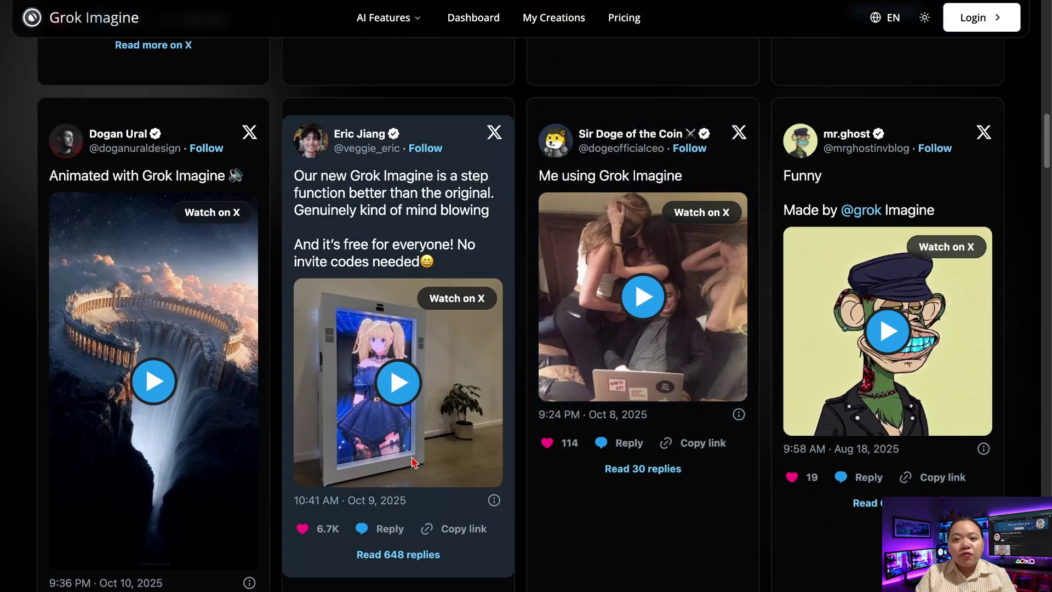
scroll(674, 470, down, 5)
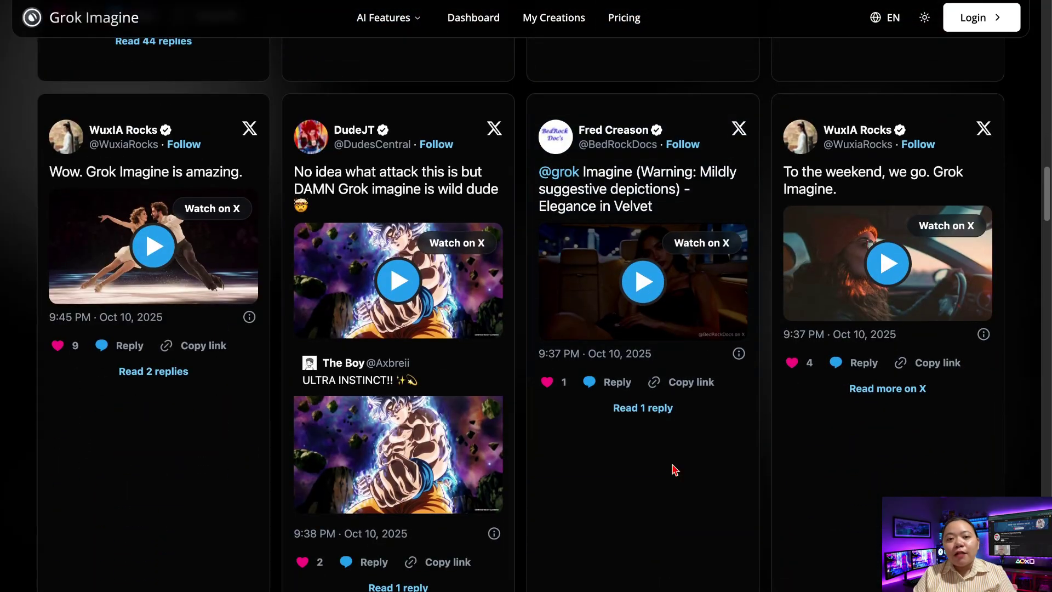
click(181, 258)
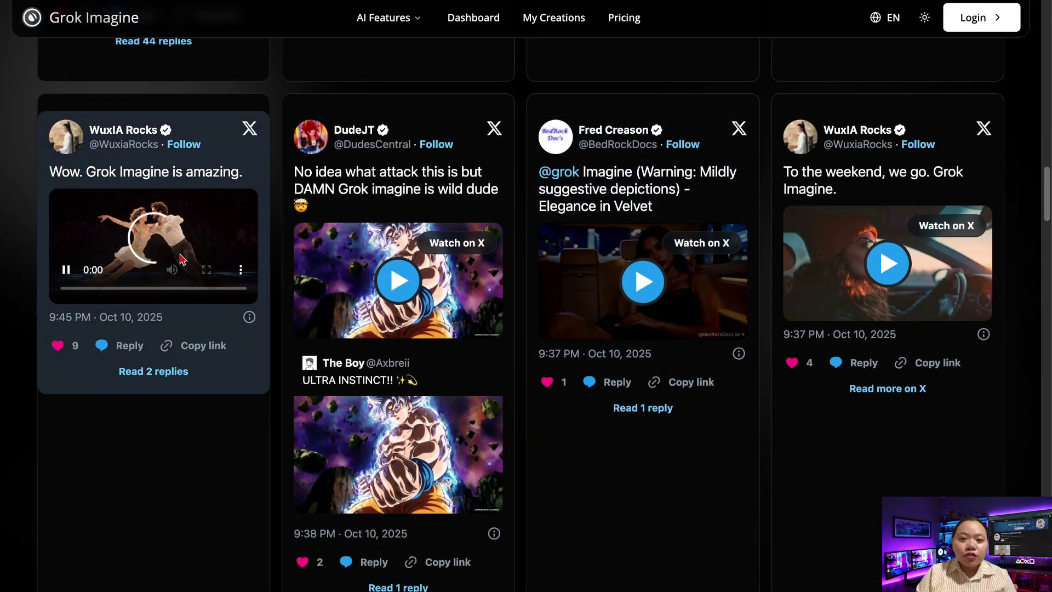
click(206, 269)
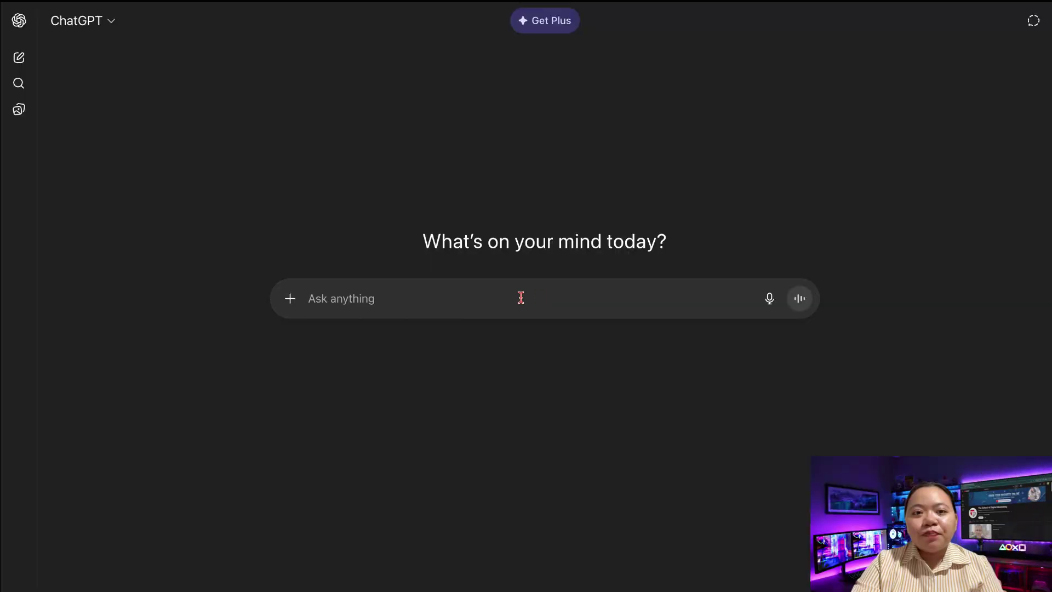
Step: Paste the 60-second Pixar-style, two-character story request into ChatGPT and send it
text(Write a 3D Pixar-inspired short story that lasts no more than 60 seconds. Open with suspense and add a new suspense hook every 5 seconds. Only two characters are allowed.)
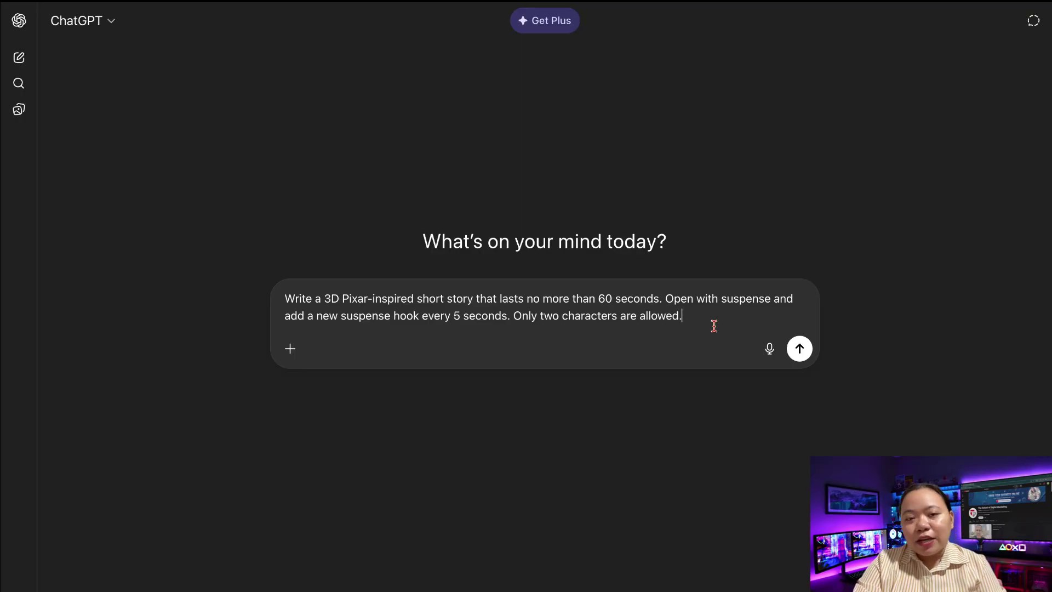
key(ctrl+a)
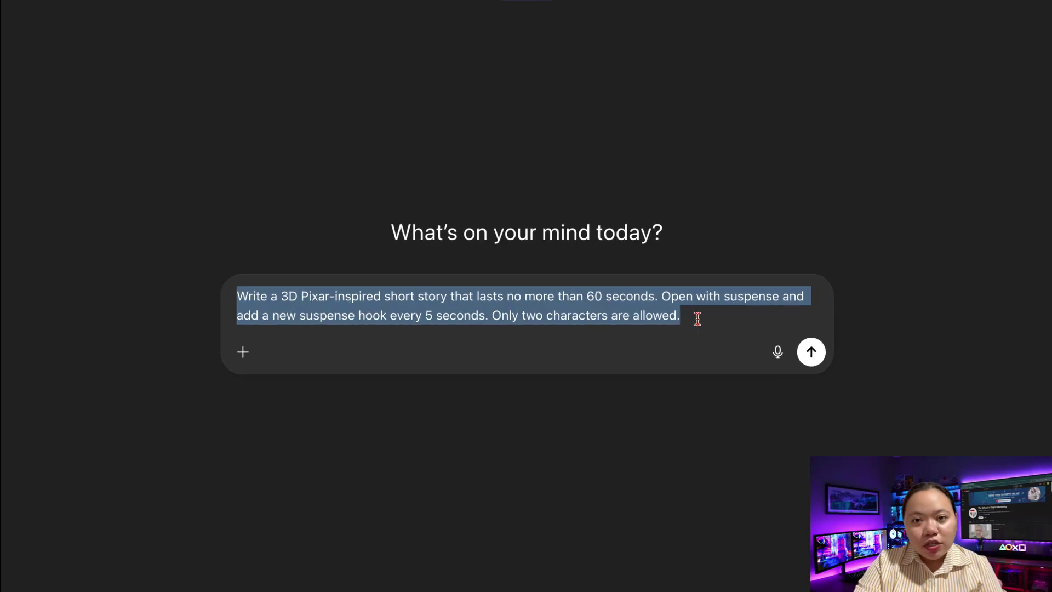
key(Right)
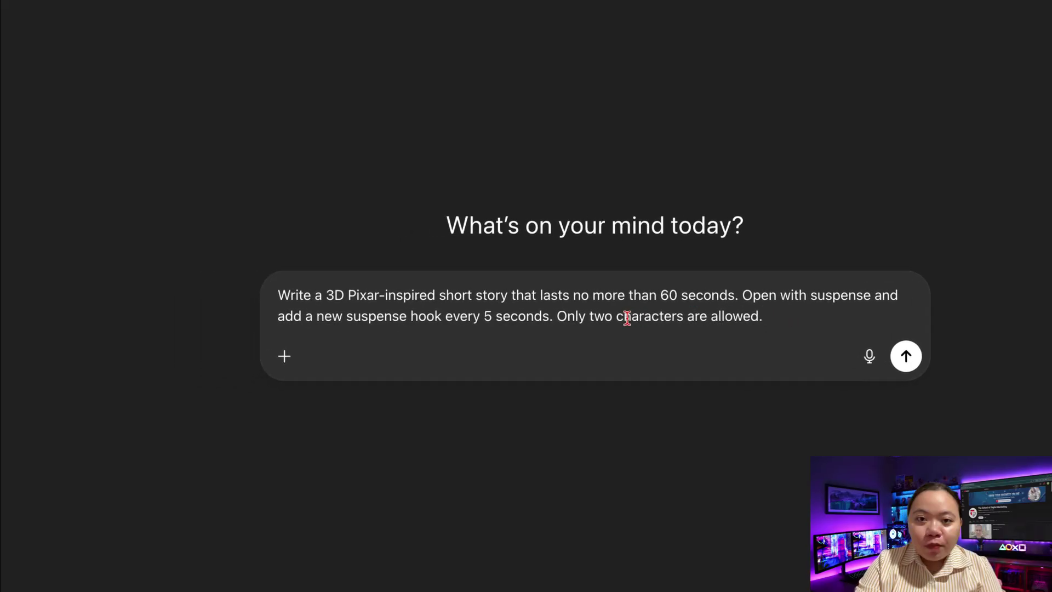
drag(467, 314, 714, 317)
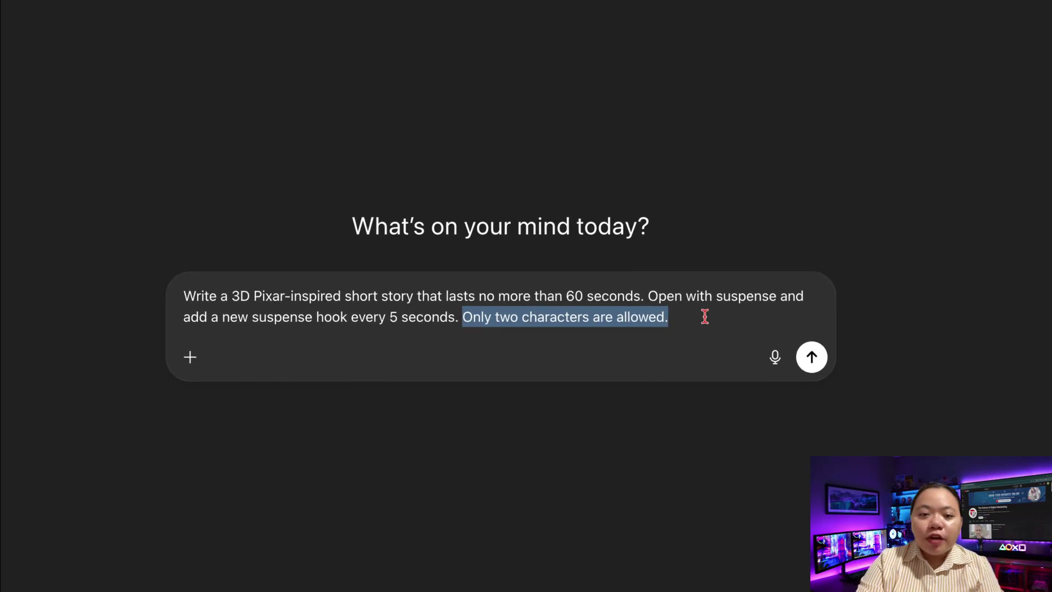
click(705, 317)
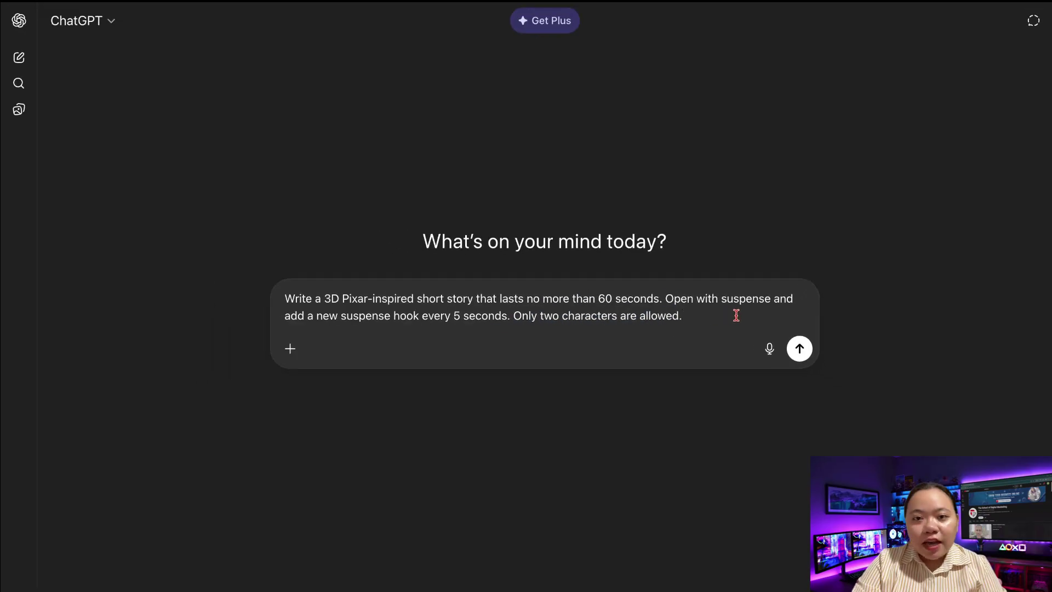
click(799, 349)
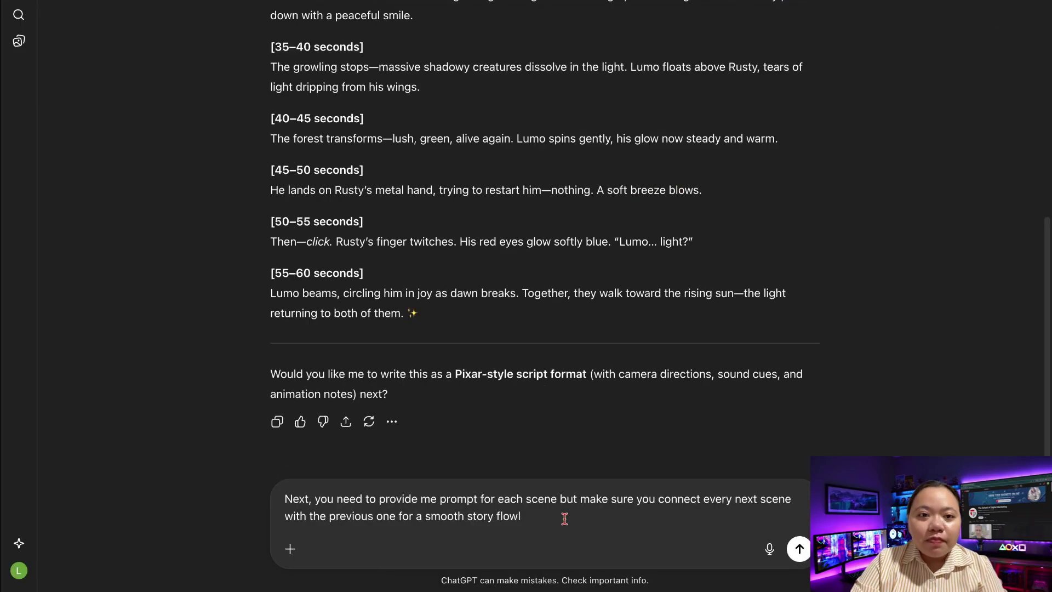
Step: Send the follow-up asking for connected per-scene prompts and scroll through the reply
text(.)
key(Return)
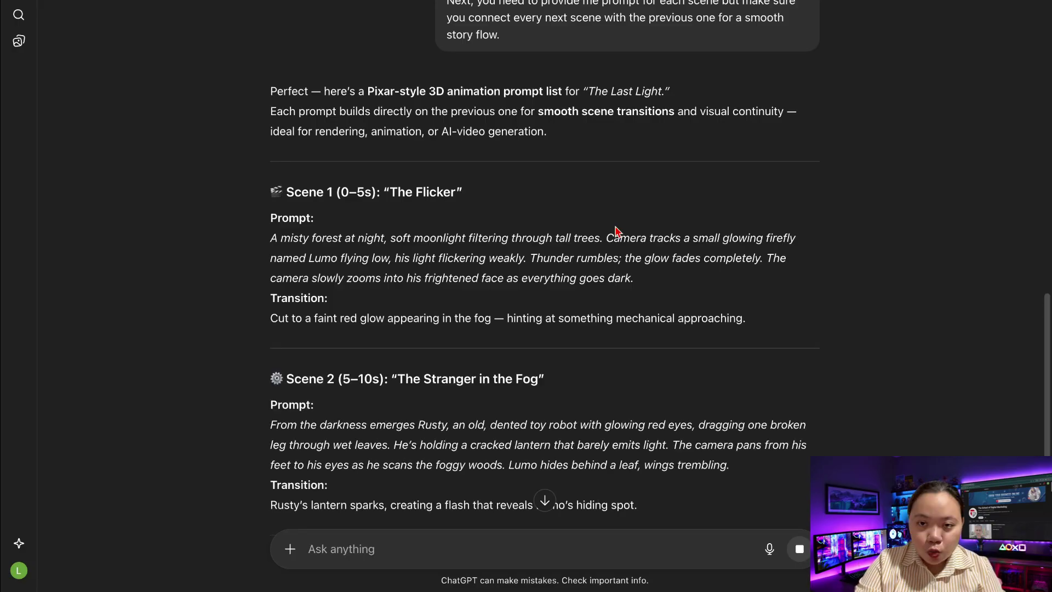
scroll(616, 230, down, 6)
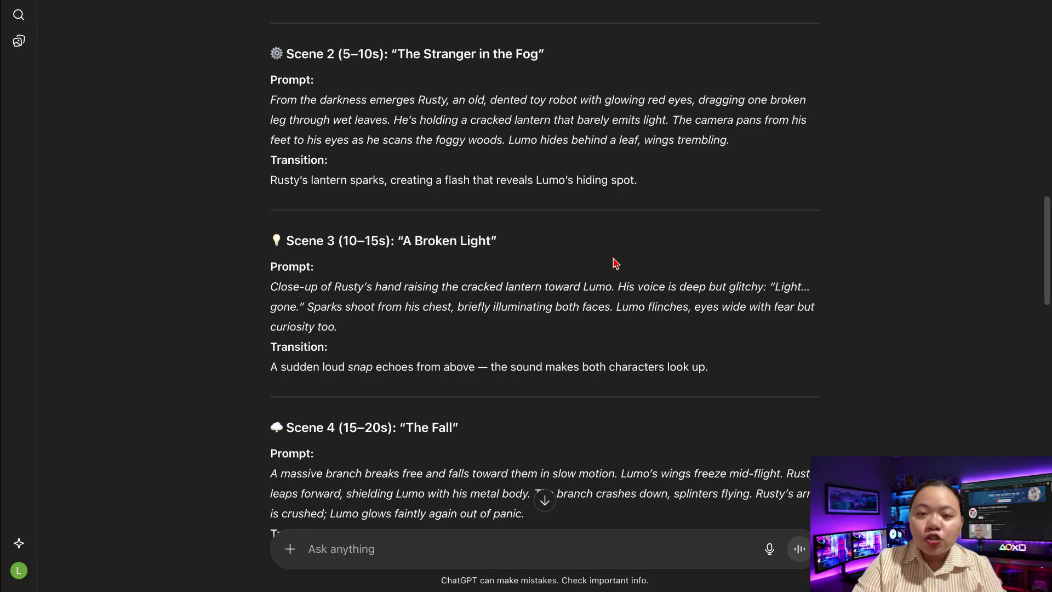
scroll(551, 254, down, 12)
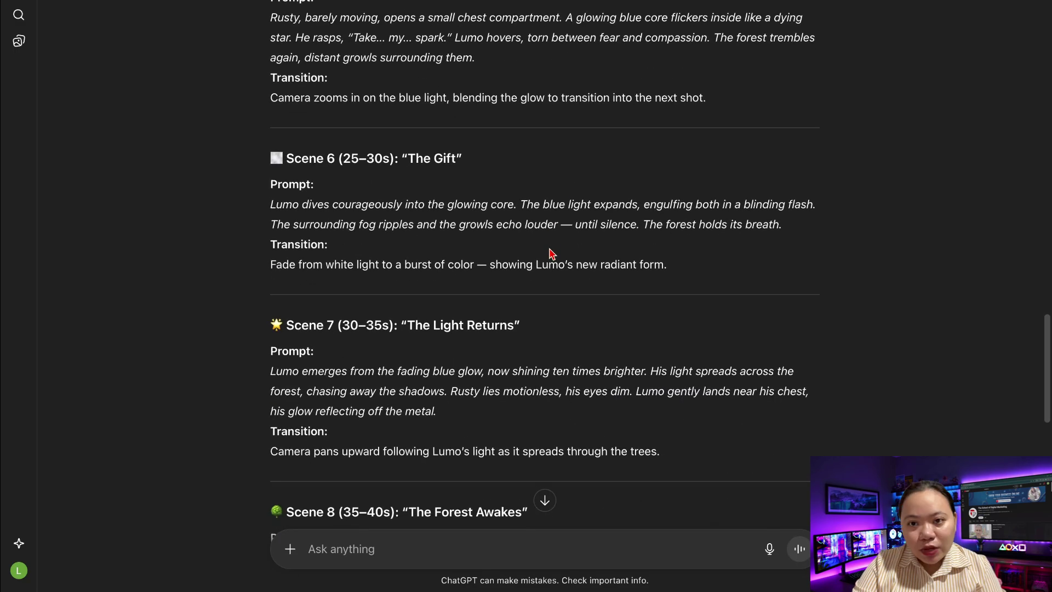
Step: Copy Scene 1's prompt and transition into Grok Imagine's prompt box
scroll(551, 254, down, 11)
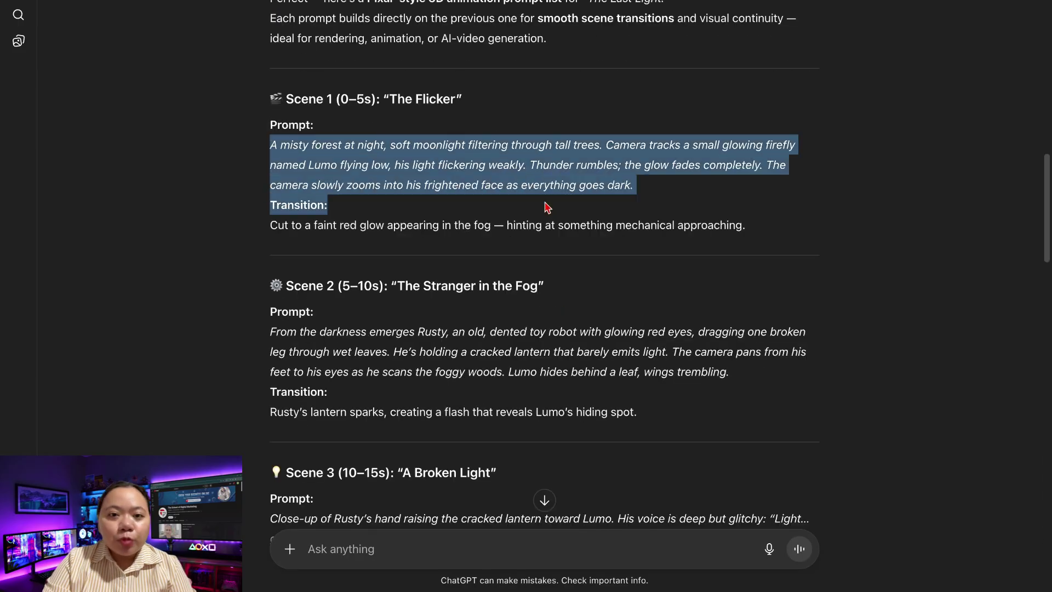
drag(545, 207, 763, 228)
key(ctrl+c)
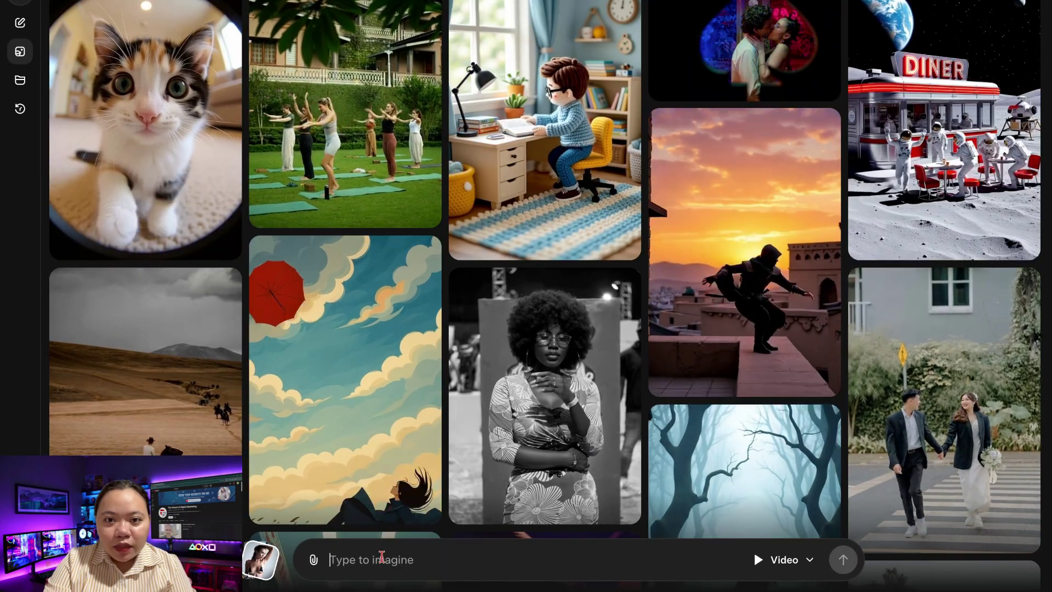
click(382, 556)
key(ctrl+v)
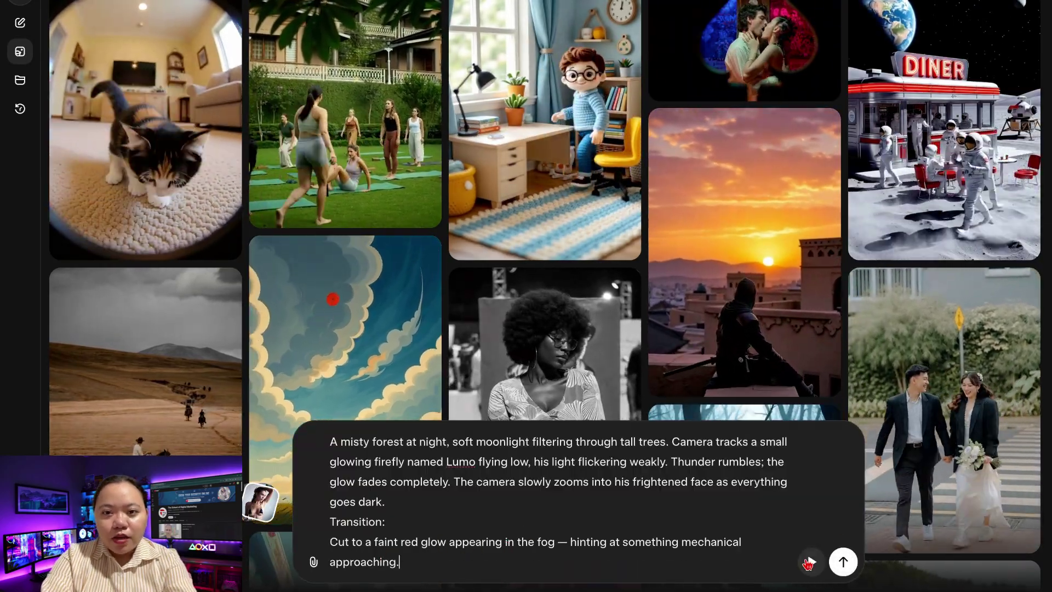
Step: Generate multiple misty-forest firefly images from the Scene 1 prompt in Image mode
click(808, 563)
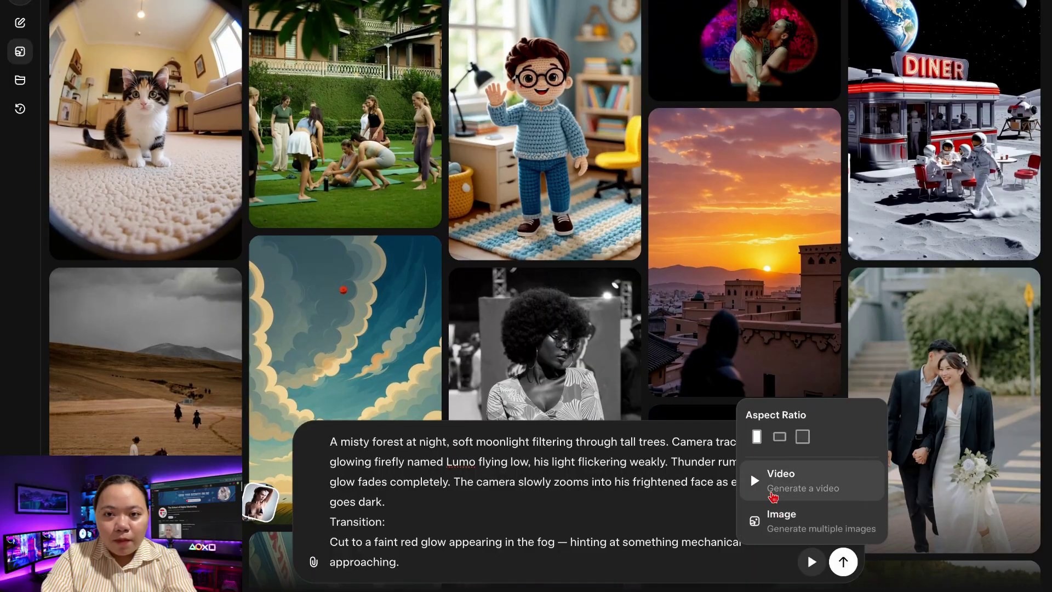
click(805, 515)
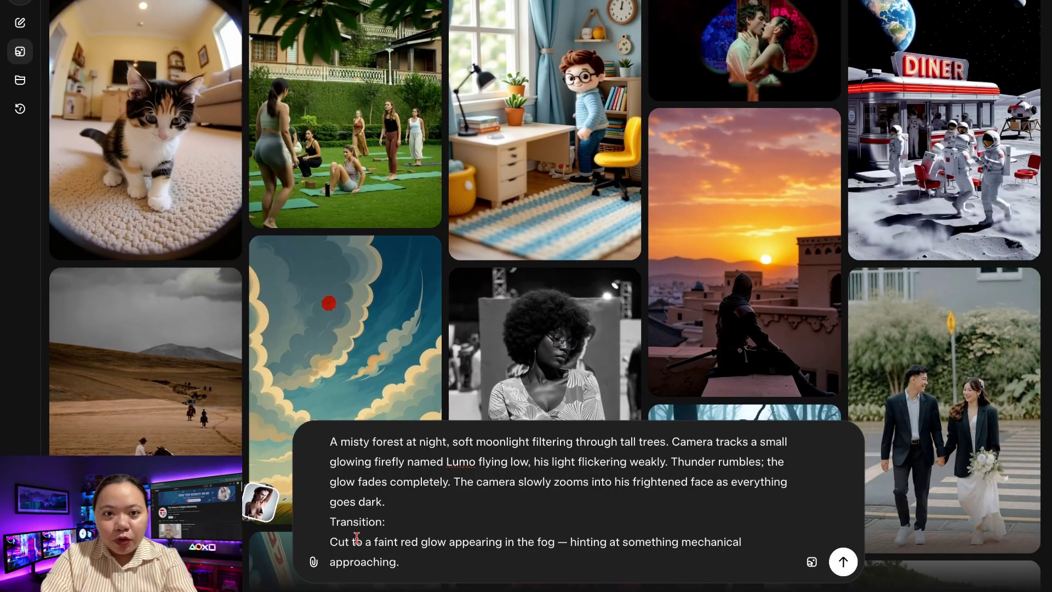
click(842, 561)
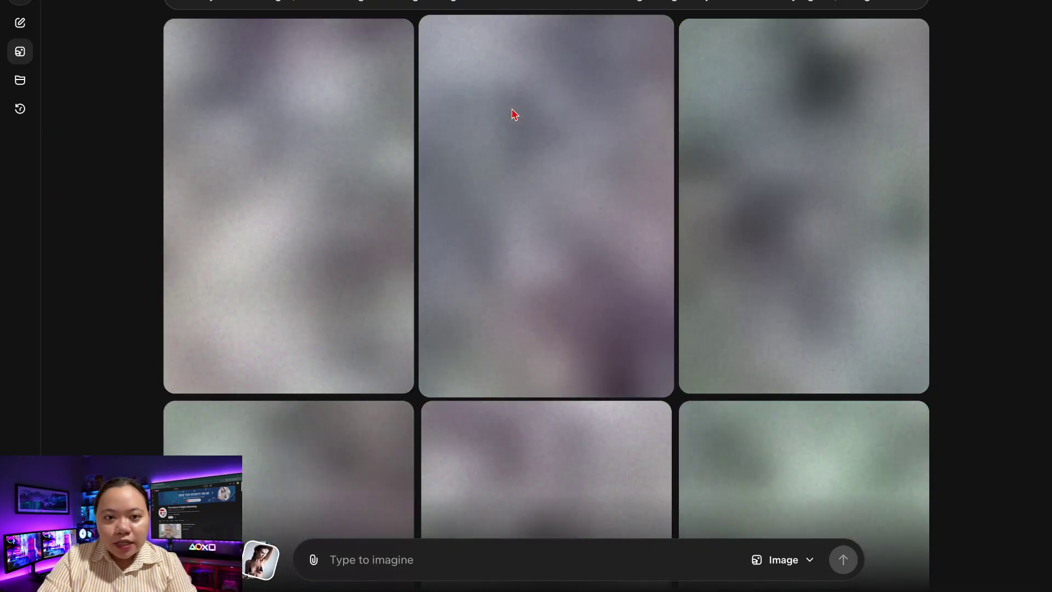
scroll(594, 324, down, 15)
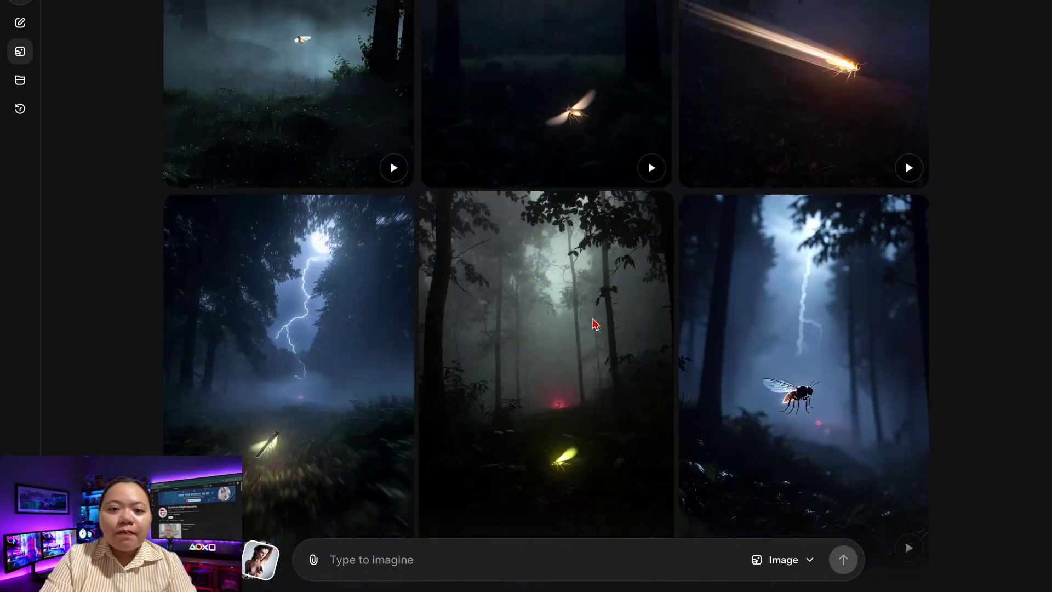
scroll(595, 324, down, 10)
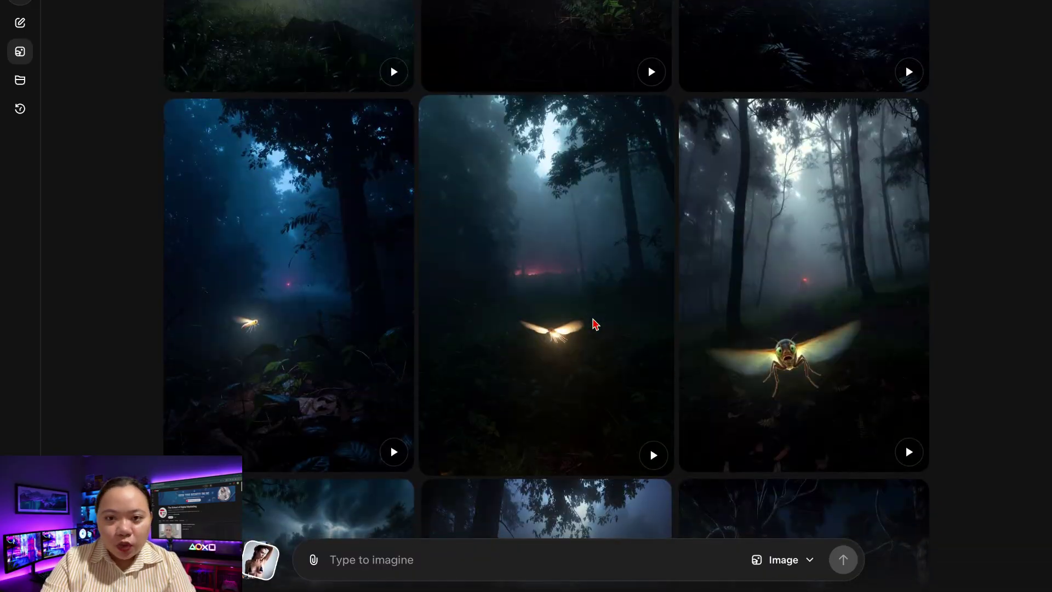
scroll(594, 324, down, 10)
Step: Animate the chosen firefly image into a video and select Scene 2's prompt in ChatGPT
click(789, 560)
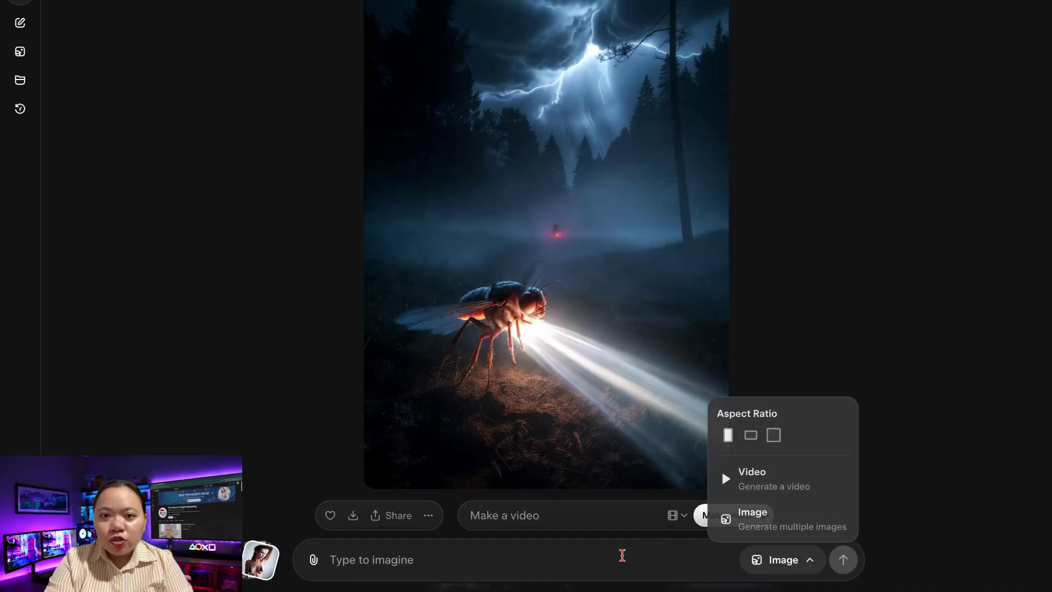
click(622, 554)
click(716, 521)
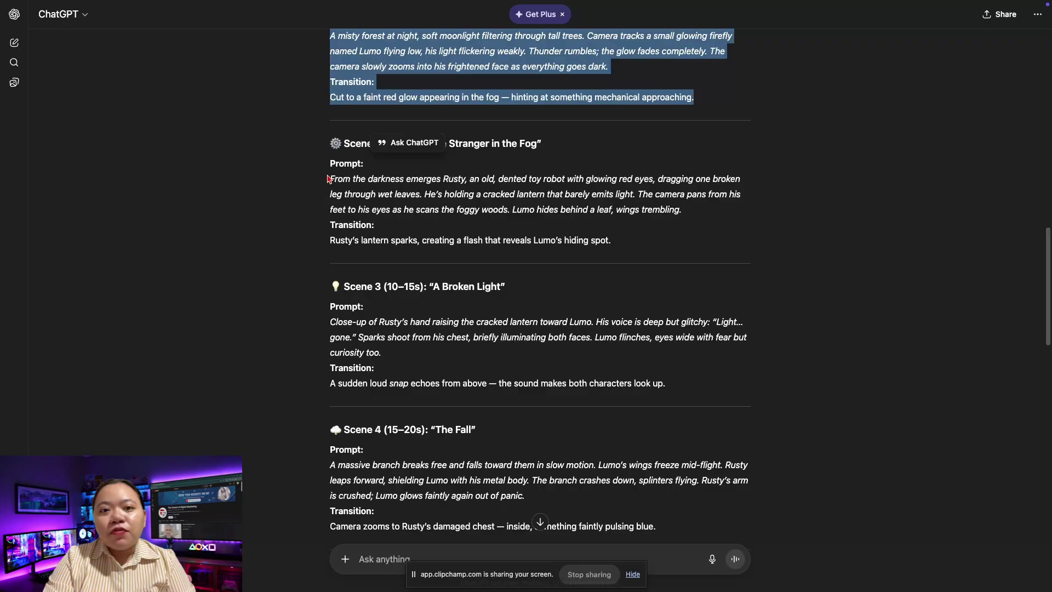
drag(328, 179, 614, 243)
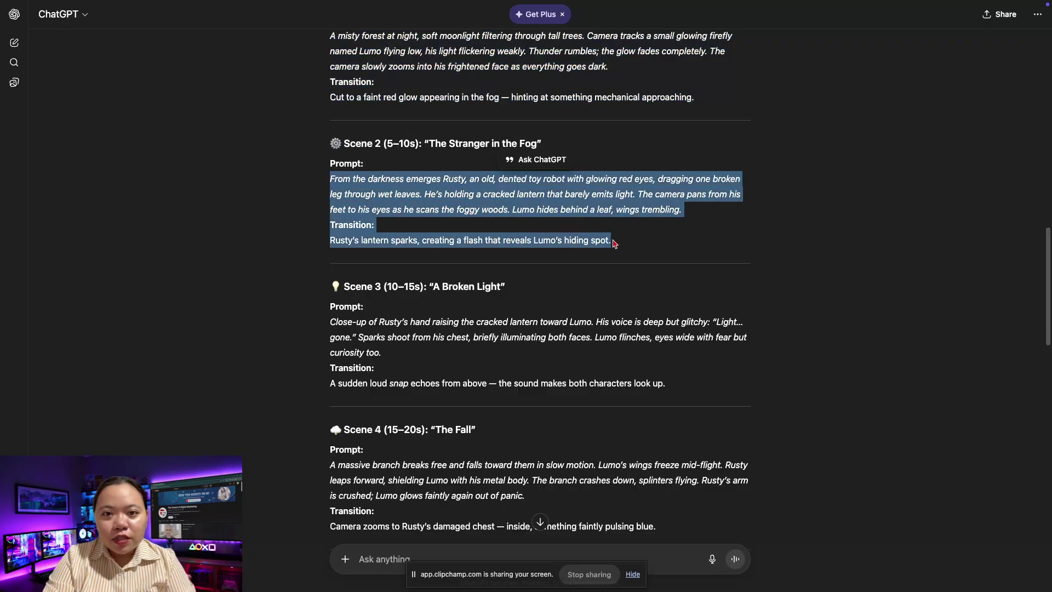
Step: Copy the Scene 2 prompt into Grok Imagine and generate images from it
right_click(572, 214)
click(595, 229)
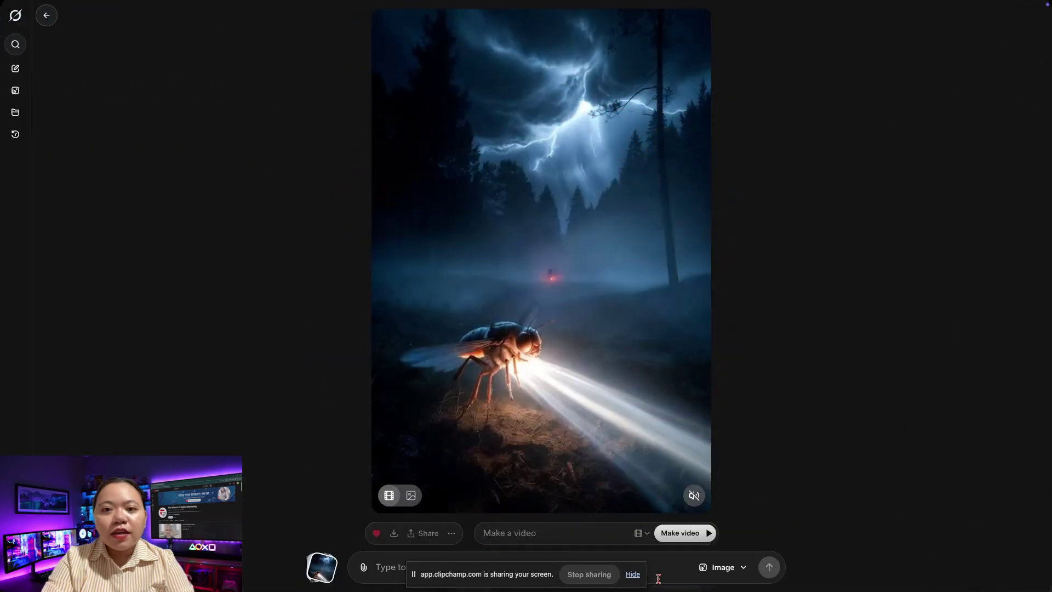
click(632, 574)
click(446, 571)
key(ctrl+v)
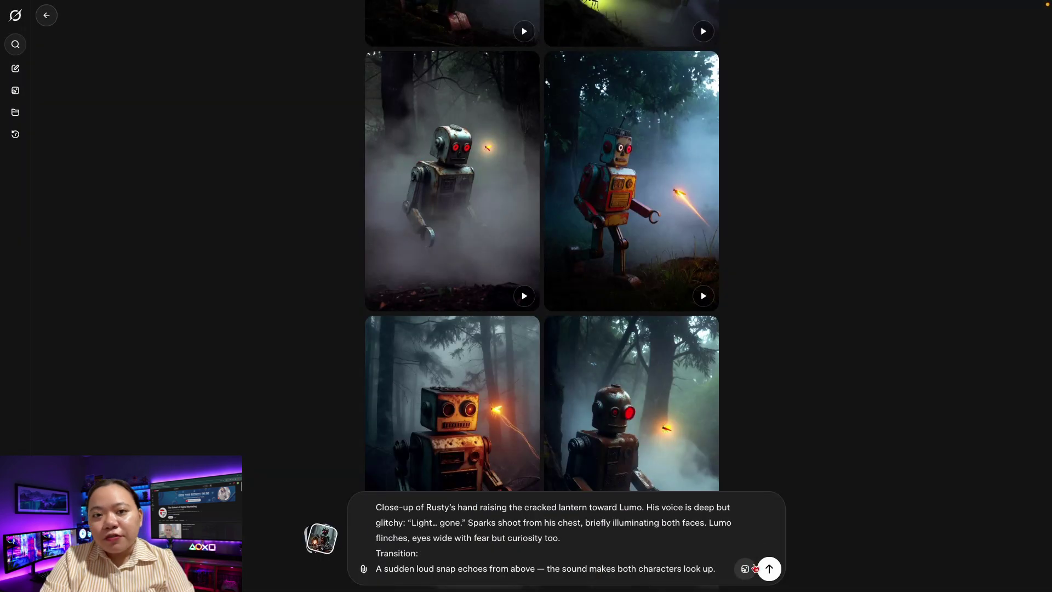
click(768, 568)
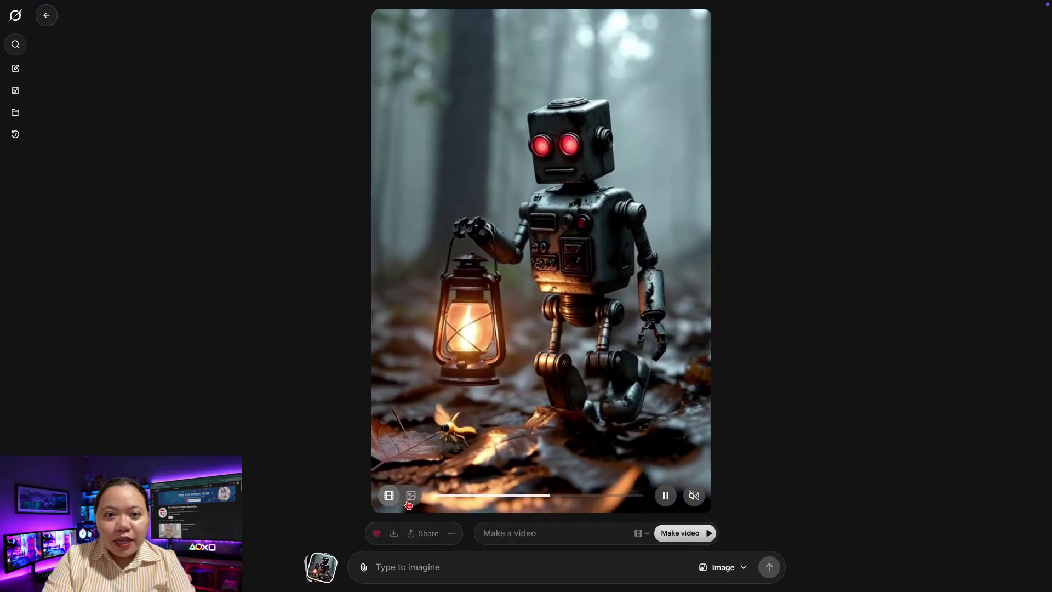
Step: Copy a frame from the robot-with-lantern video and paste it into the prompt as reference
click(557, 495)
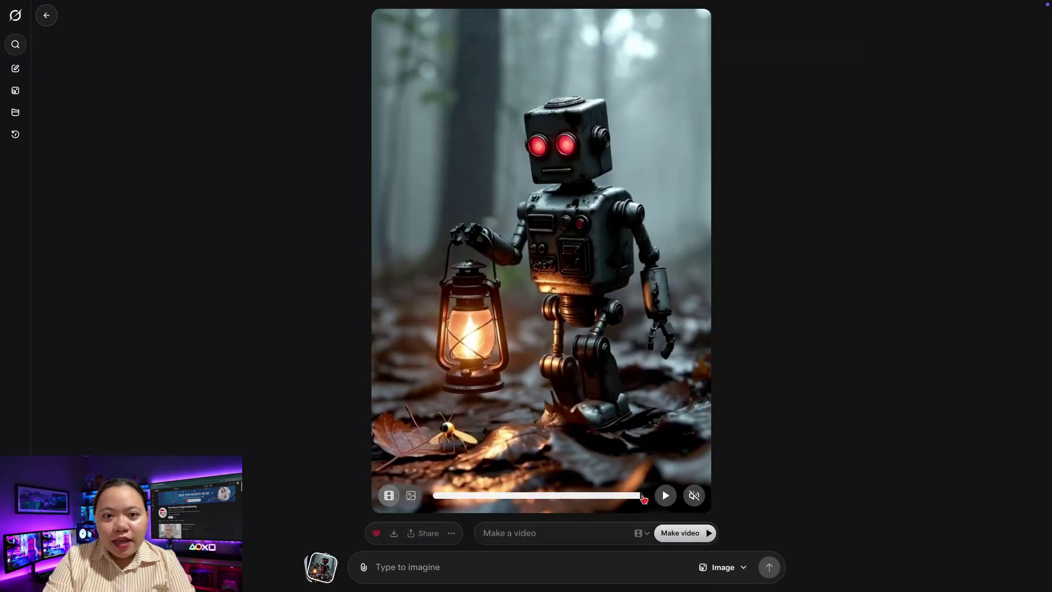
right_click(613, 228)
click(657, 280)
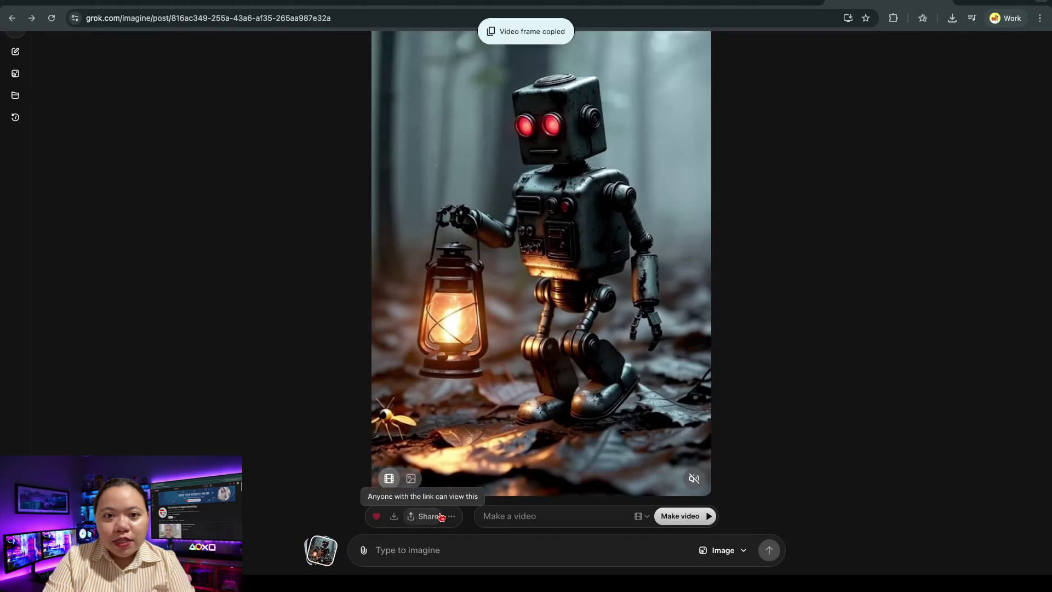
right_click(398, 552)
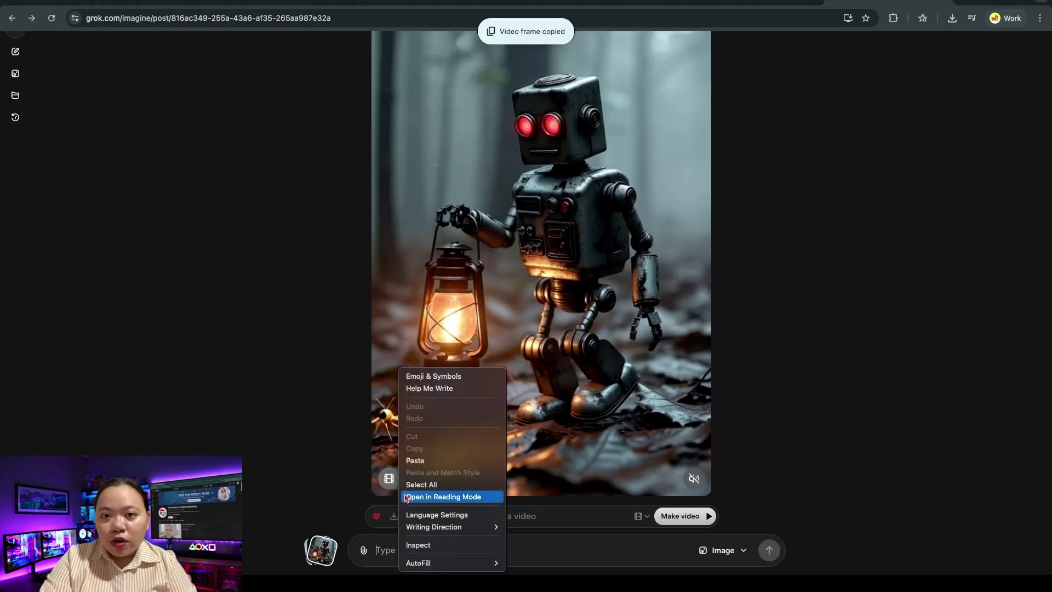
click(424, 463)
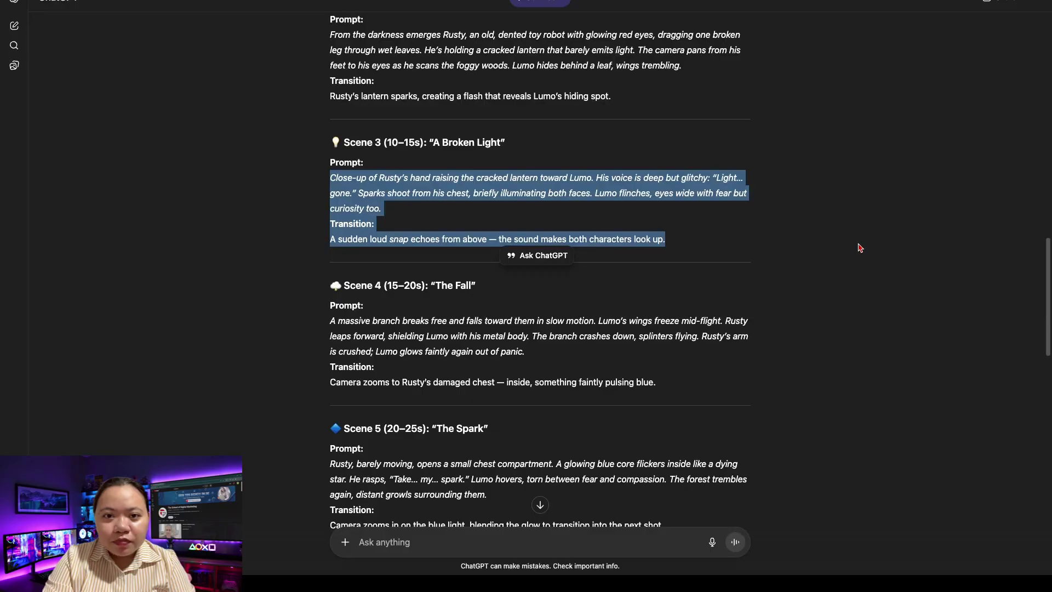
Step: Paste ChatGPT's Scene 3 prompt into Grok's video prompt and generate Rusty raising the lantern
click(859, 248)
scroll(1048, 276, up, 2)
drag(667, 317, 314, 267)
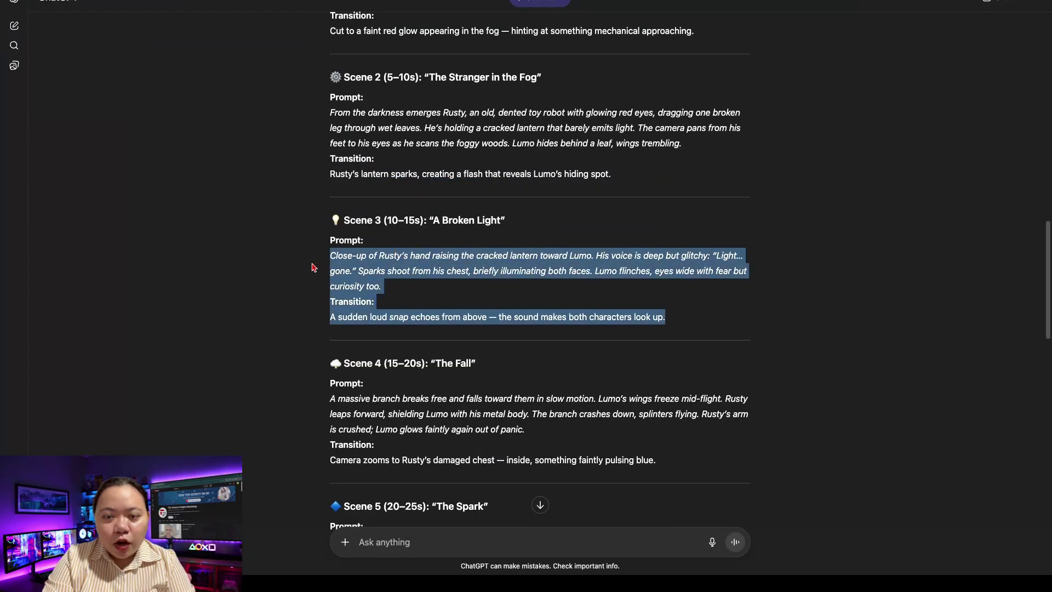
right_click(382, 261)
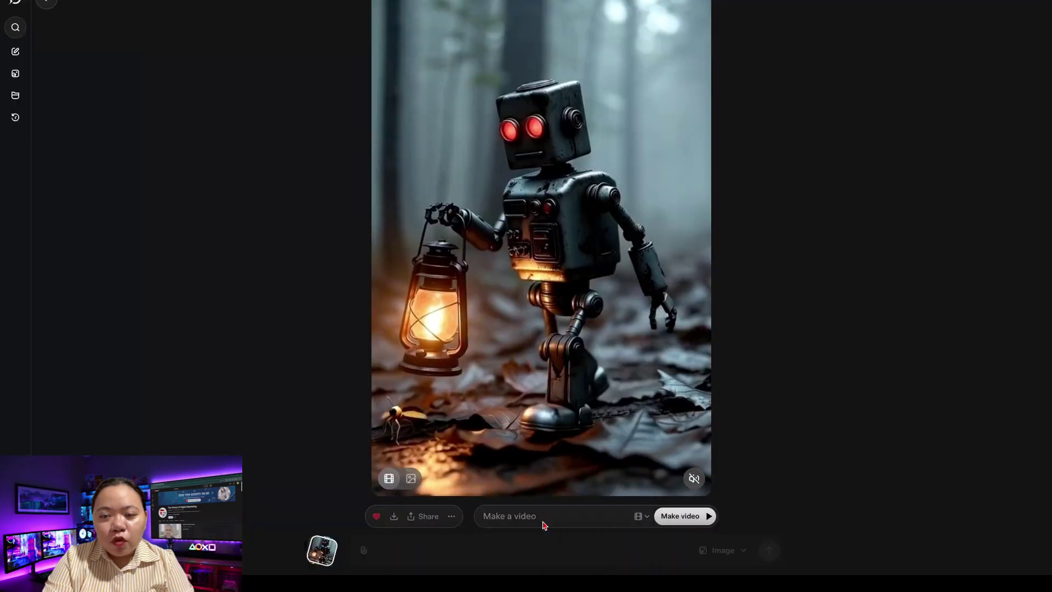
right_click(542, 518)
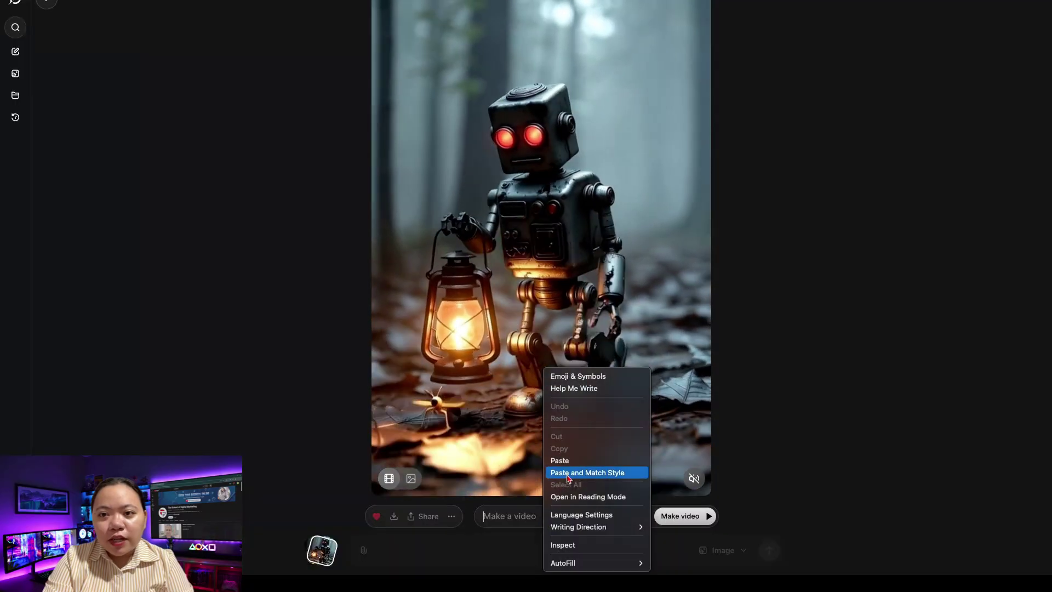
click(574, 467)
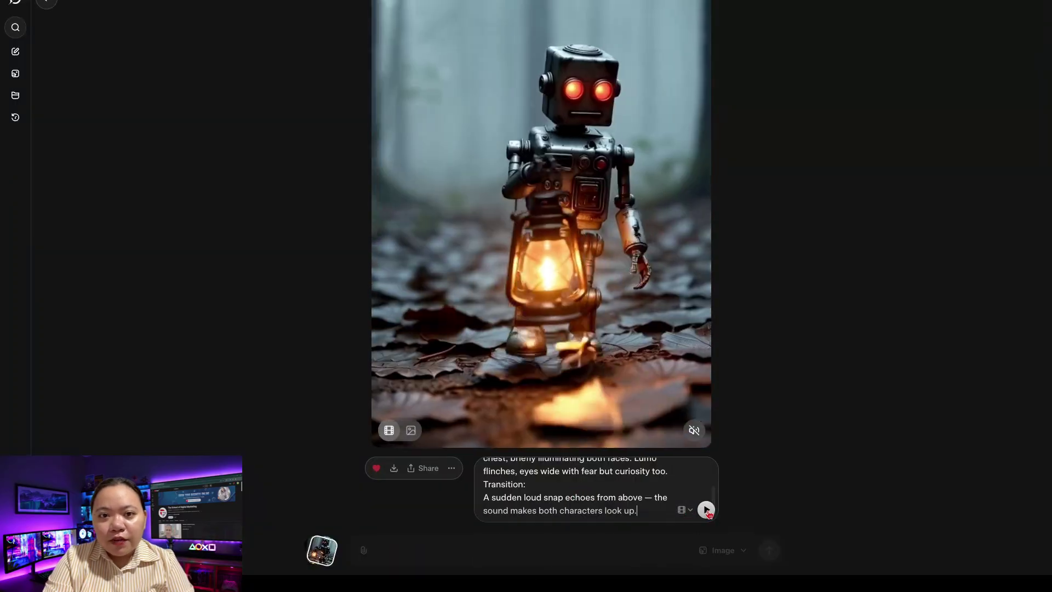
click(706, 511)
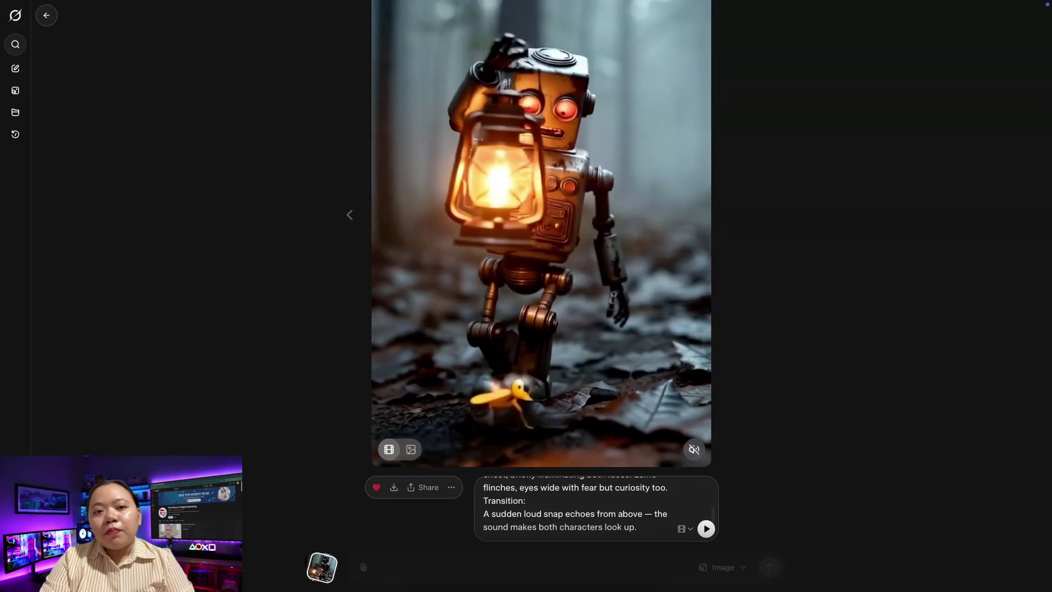
click(16, 573)
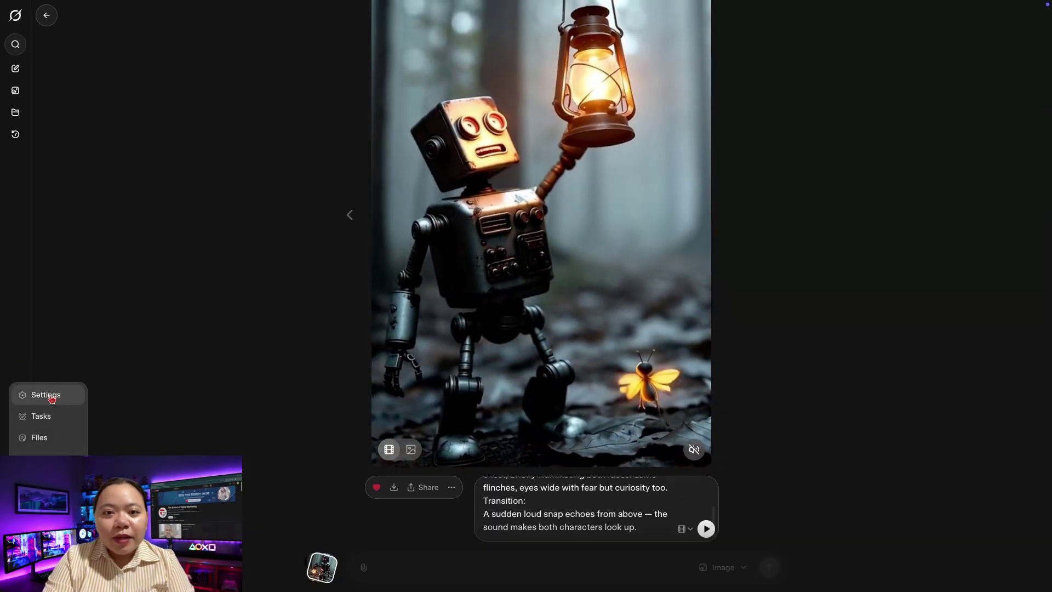
click(51, 396)
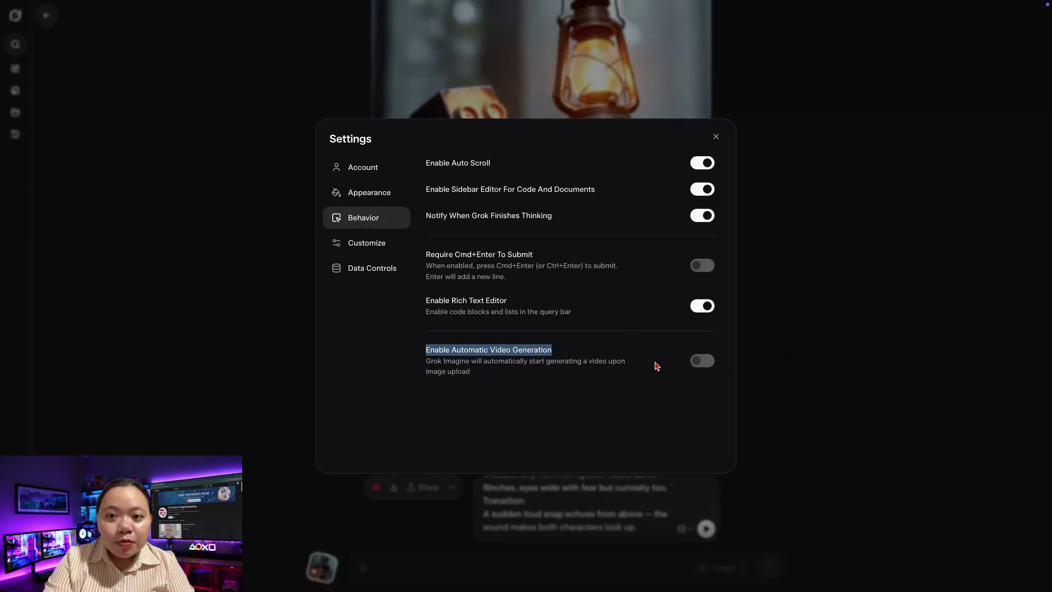
click(785, 349)
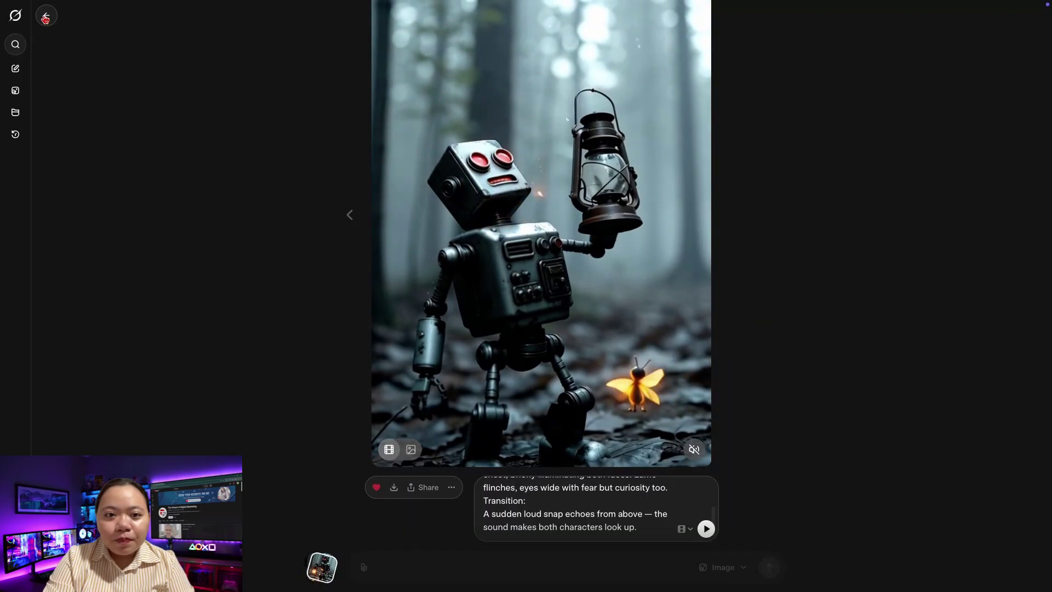
click(46, 16)
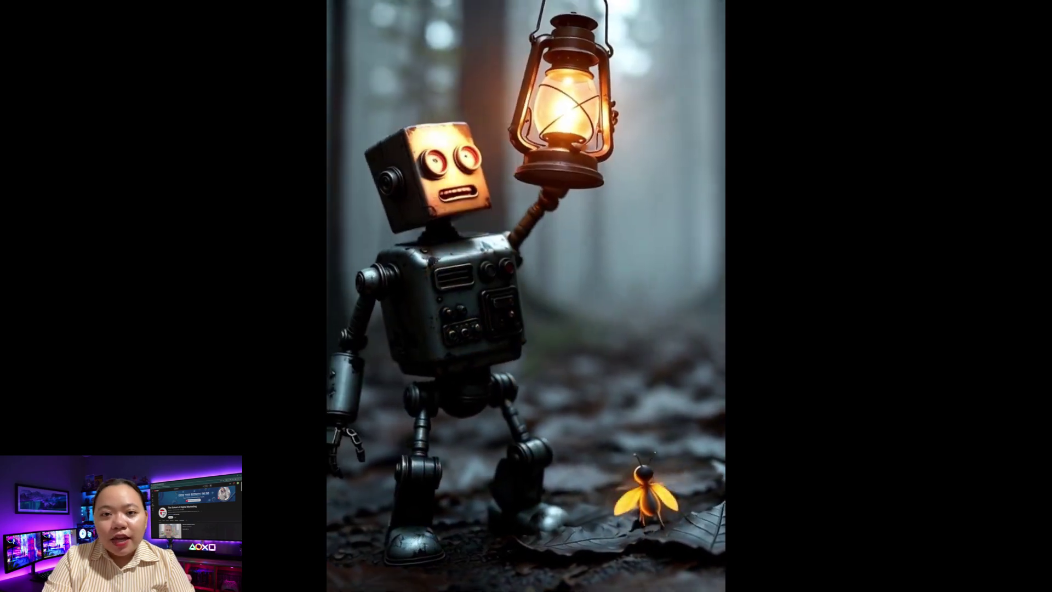
Step: Pause the preview, browse the Favorites grid and open the golden-forest robot clip
click(666, 394)
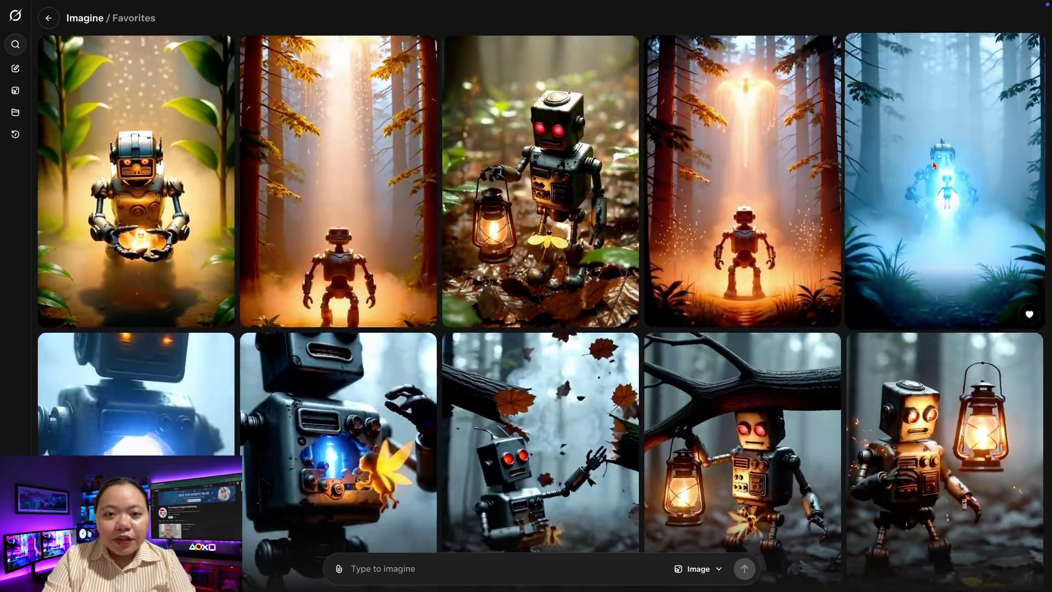
scroll(735, 297, down, 3)
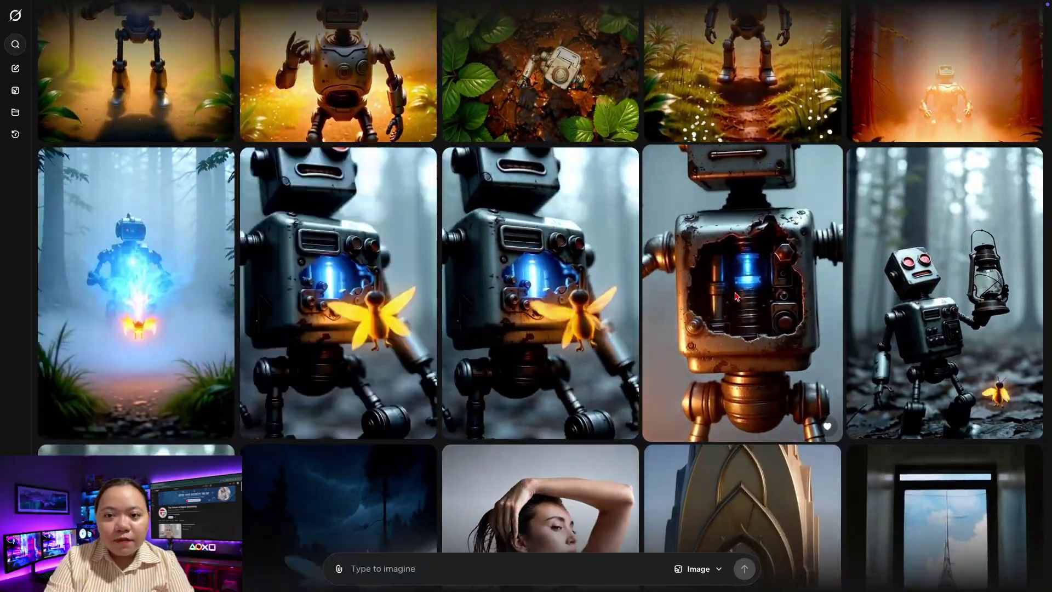
scroll(734, 296, up, 3)
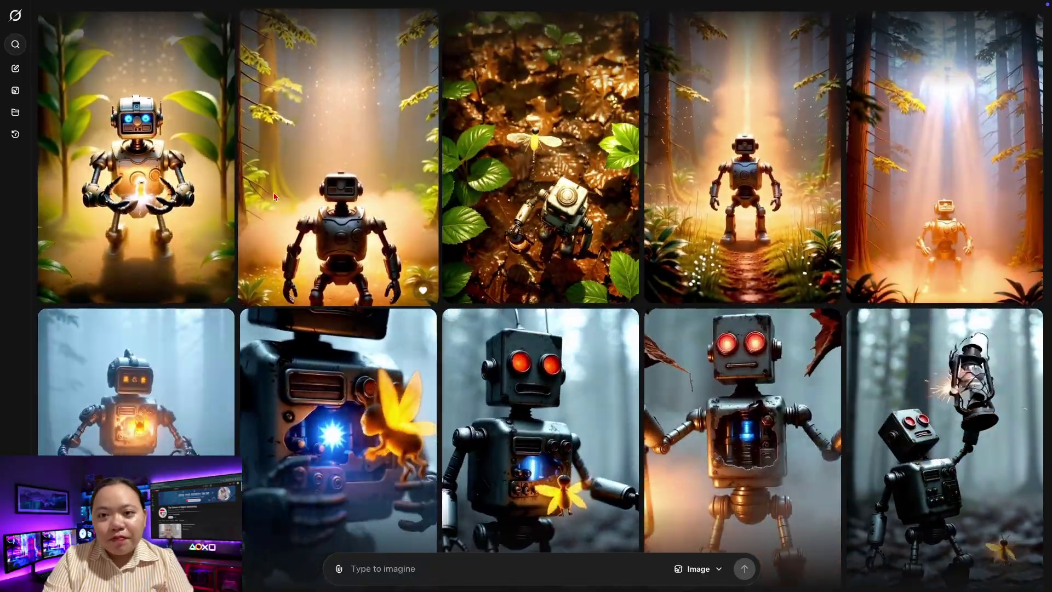
click(274, 196)
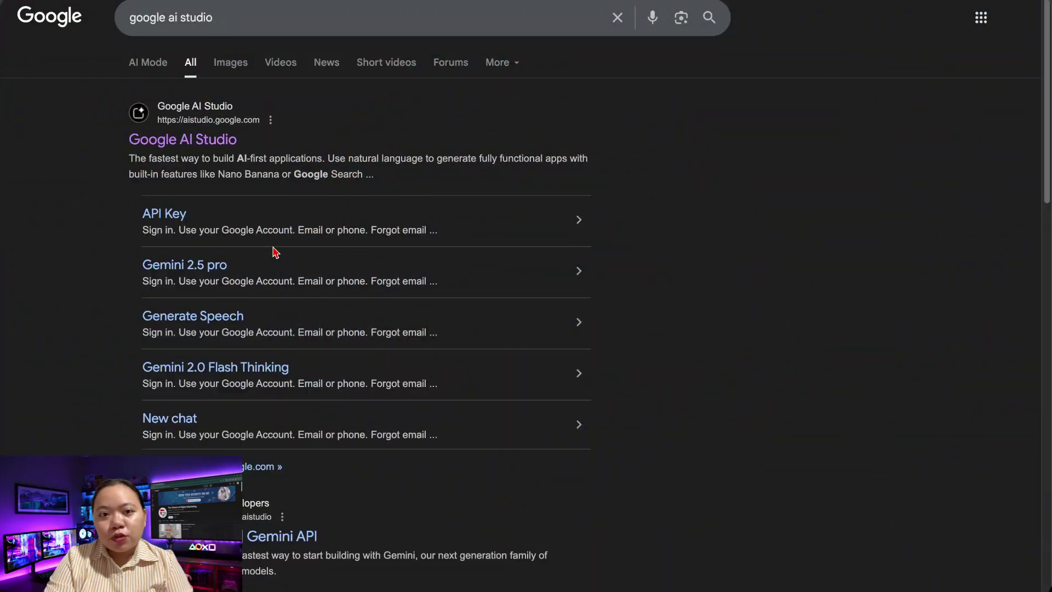
Step: Go to Google AI Studio and set the Gemini 2.5 Pro TTS playground to single-speaker audio
click(201, 140)
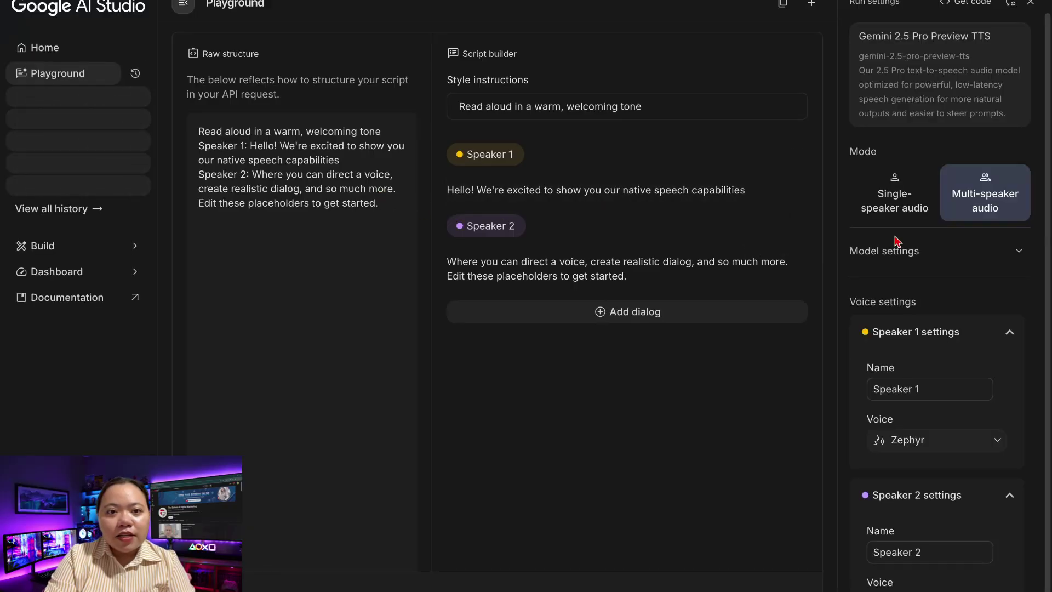
click(907, 198)
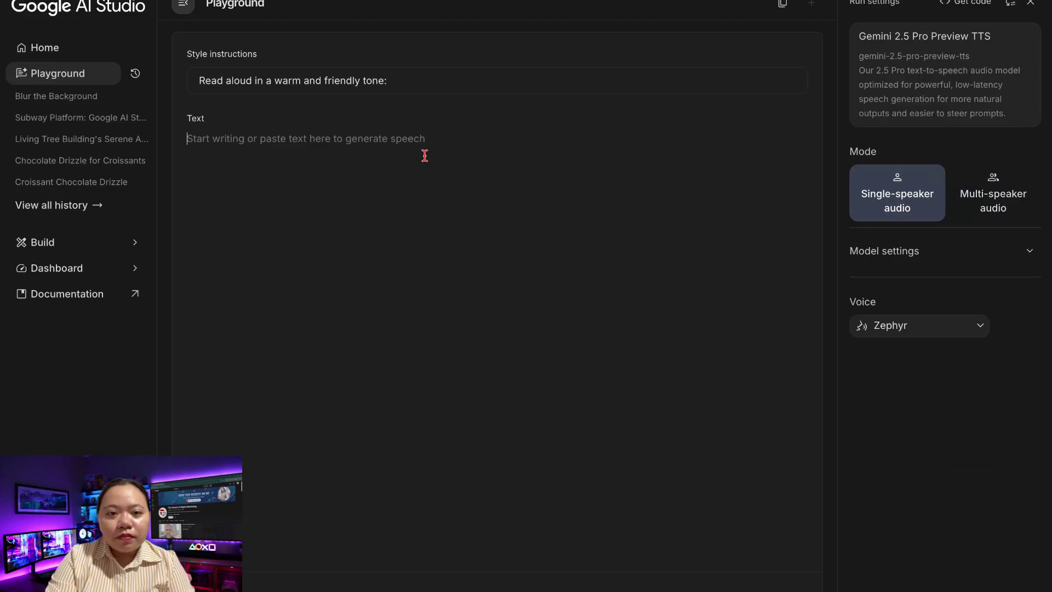
Step: Paste the story script into the Text field and delete its timestamp lines
key(ctrl+v)
scroll(458, 186, up, 3)
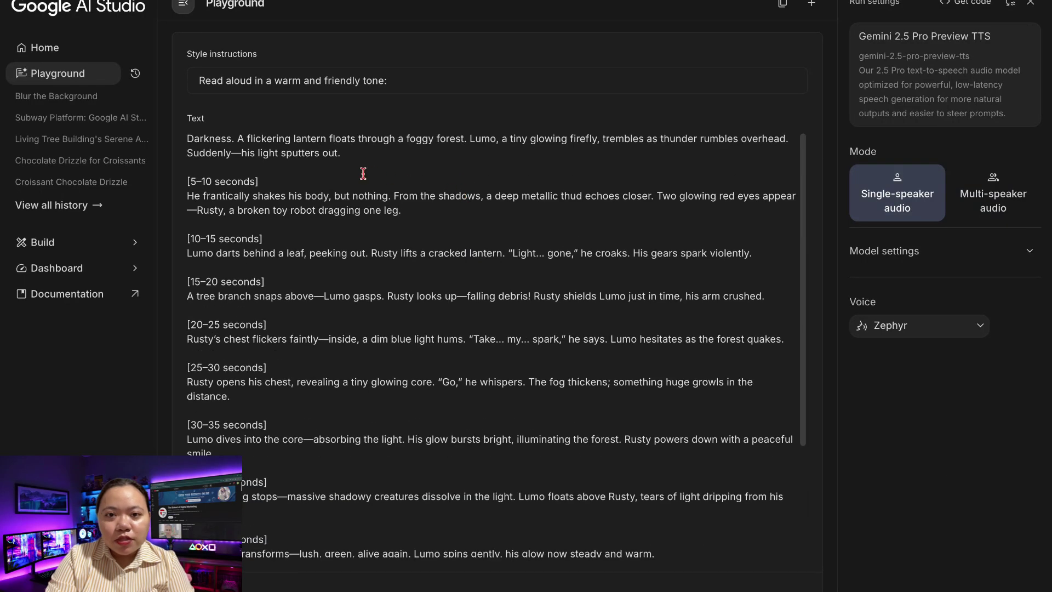
key(BackSpace)
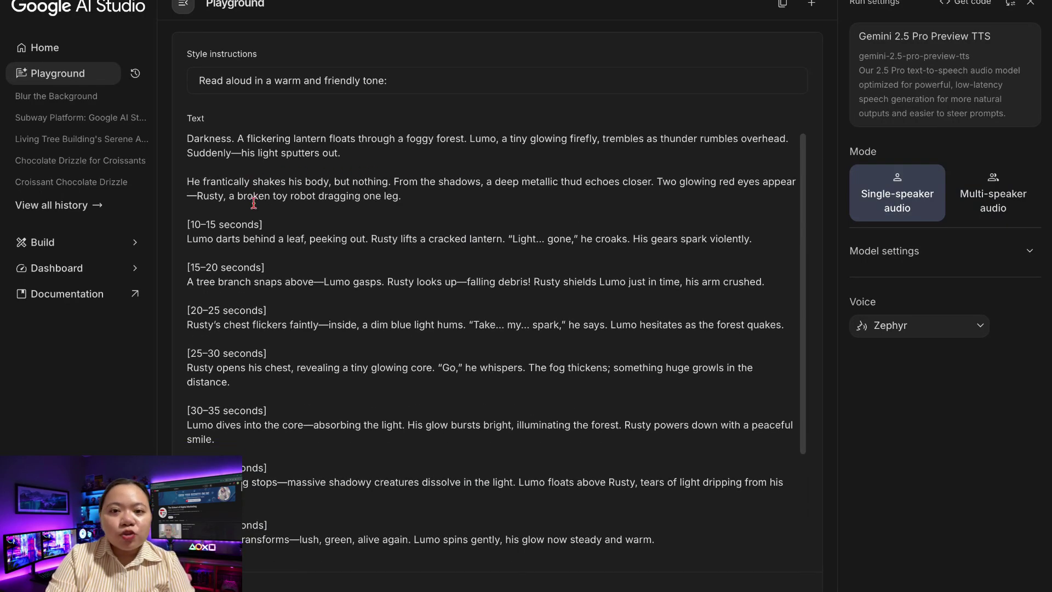
key(BackSpace)
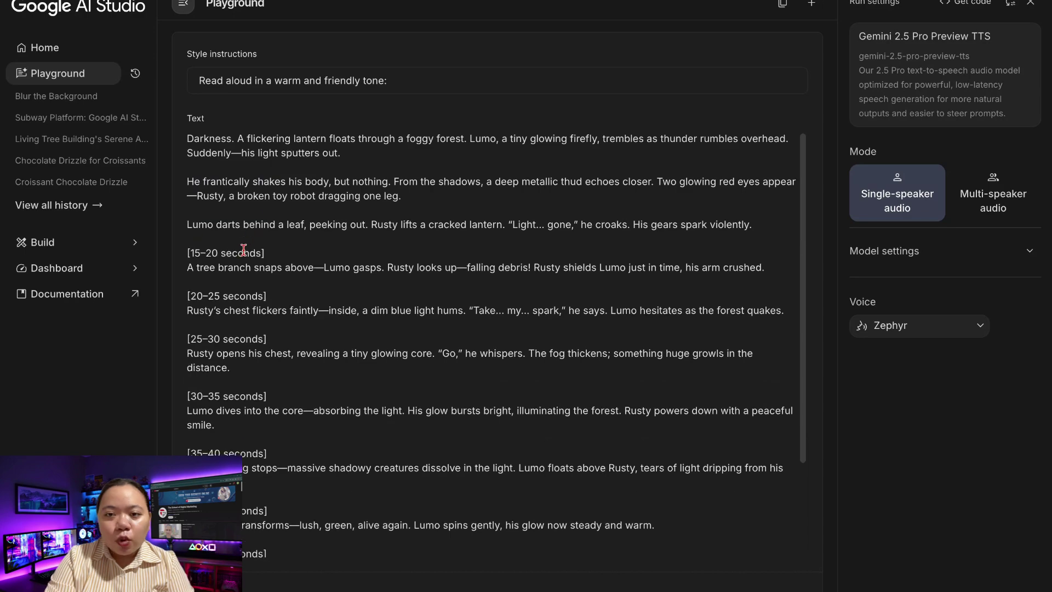
key(BackSpace)
Step: Generate the narration in the Charon voice, replay it and download the audio
click(967, 331)
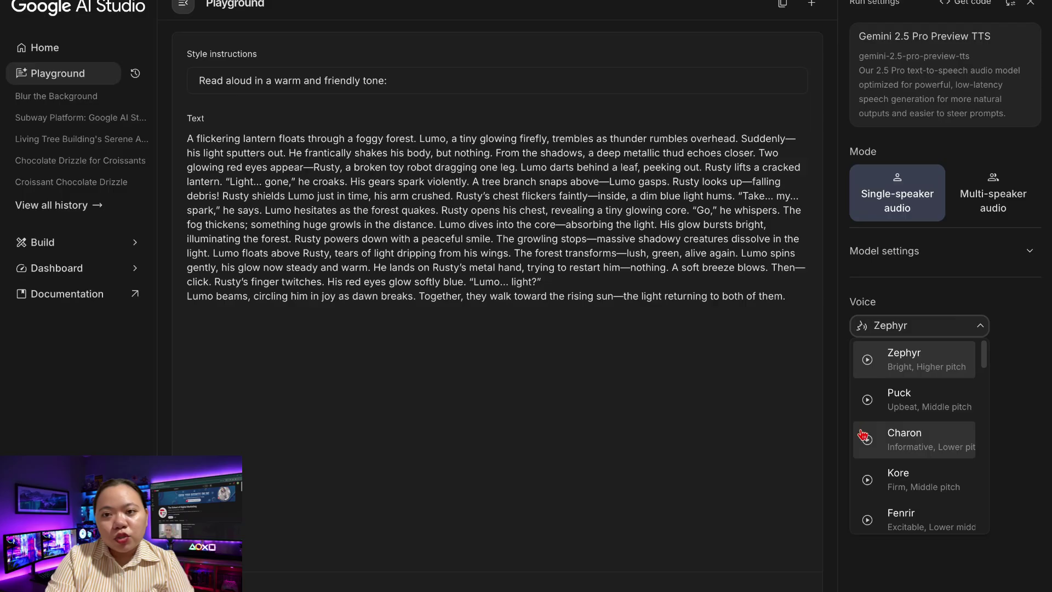
click(912, 442)
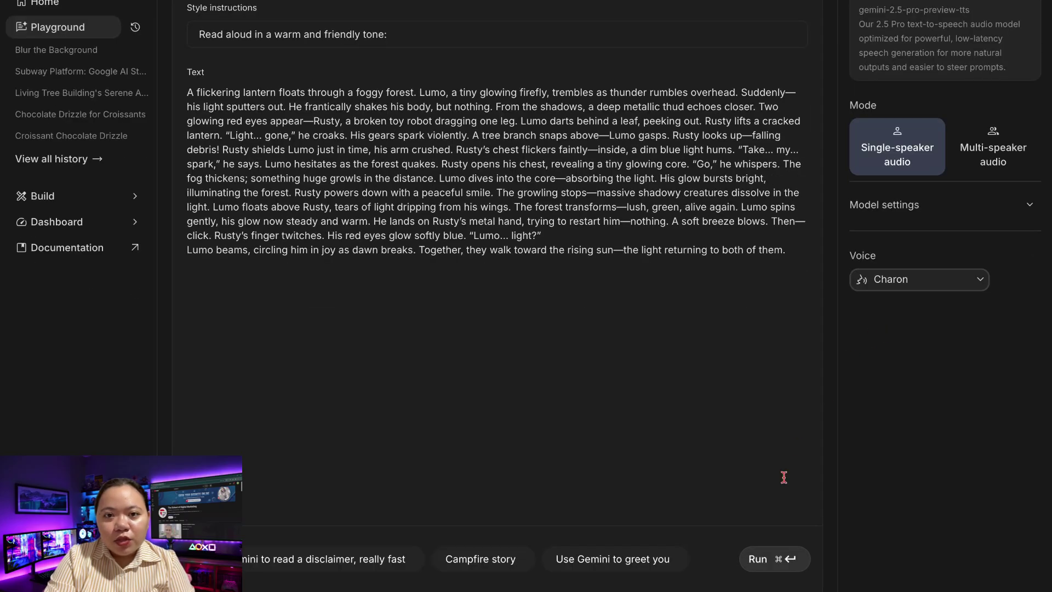
click(768, 568)
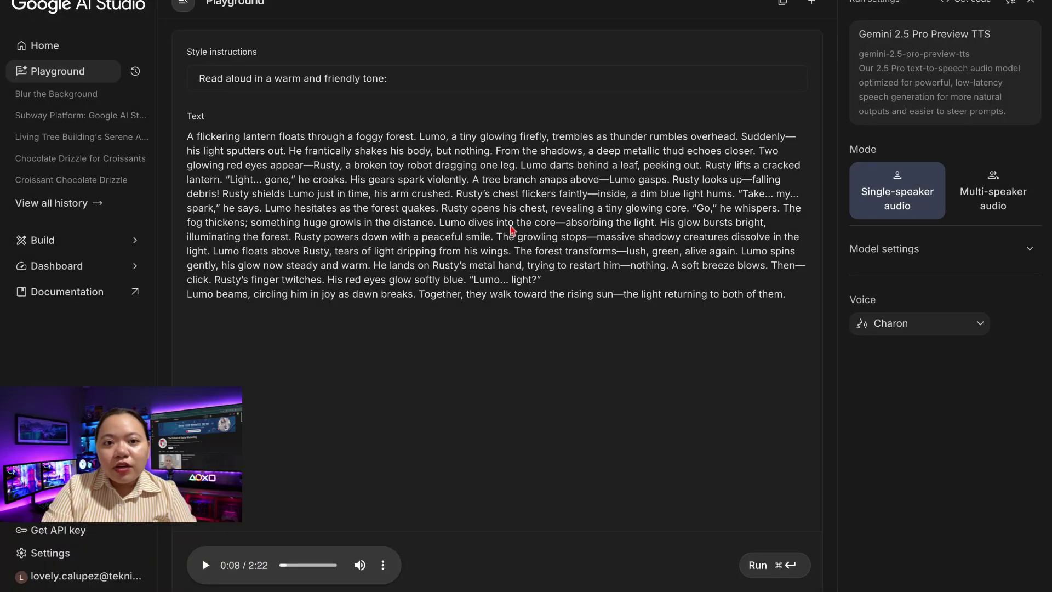
click(282, 565)
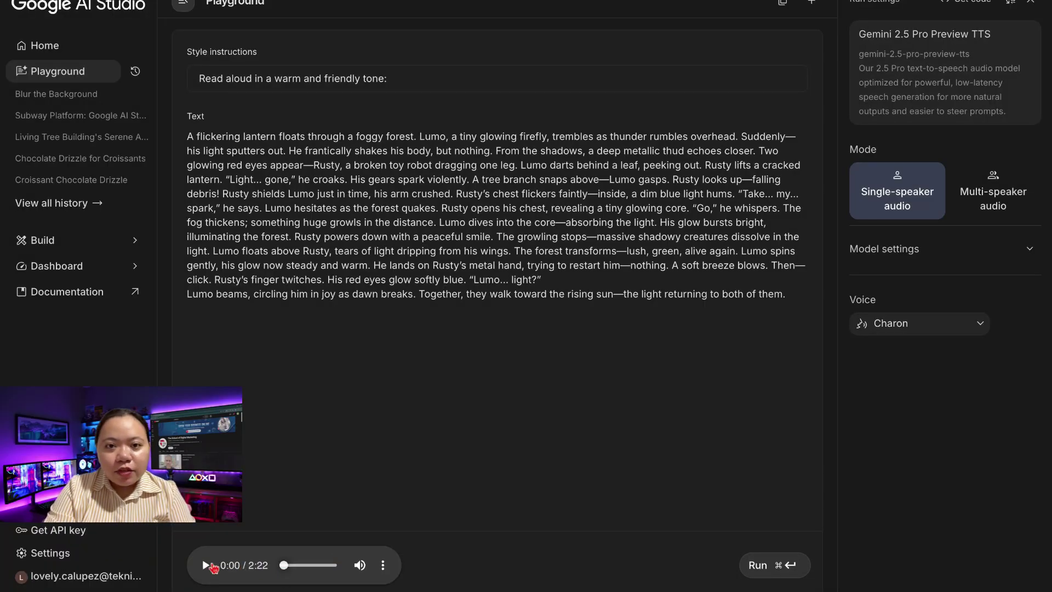
click(383, 565)
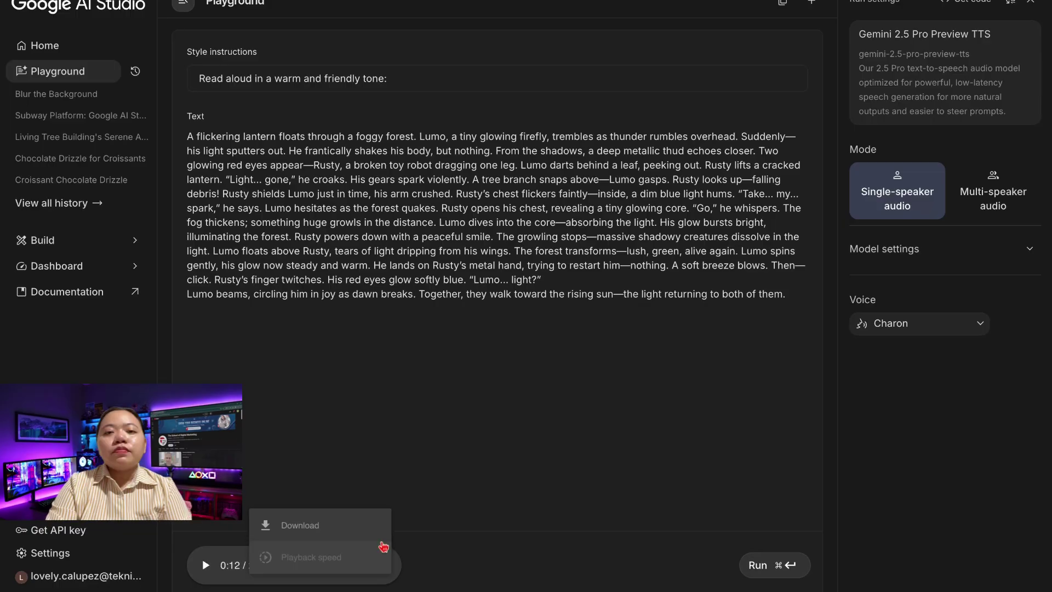
click(328, 528)
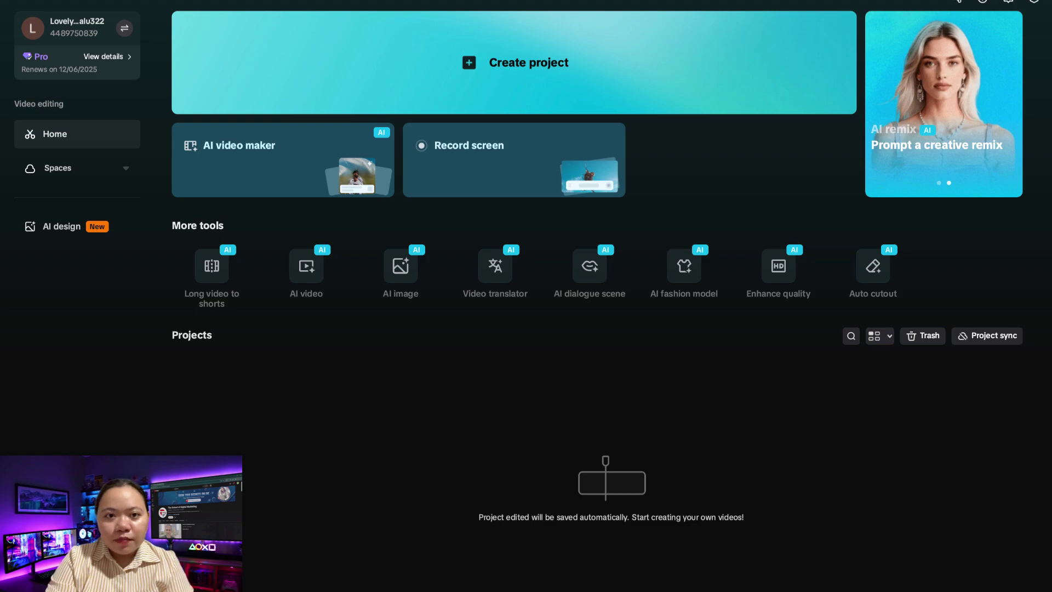
Step: Start a new CapCut project, import the eight clips and narration, and place the audio
click(545, 91)
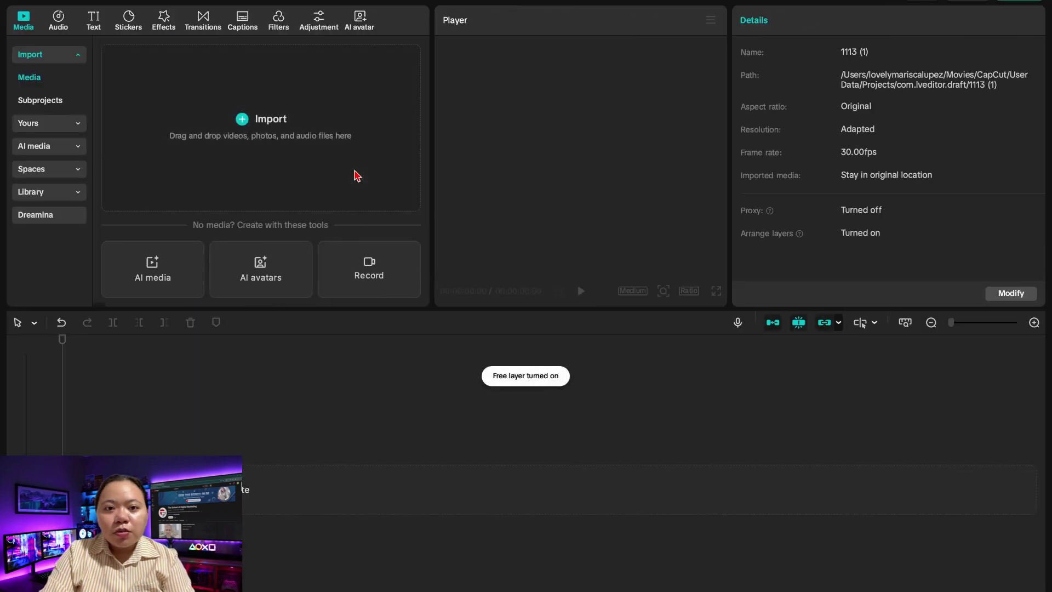
click(357, 175)
key(super+a)
click(1013, 542)
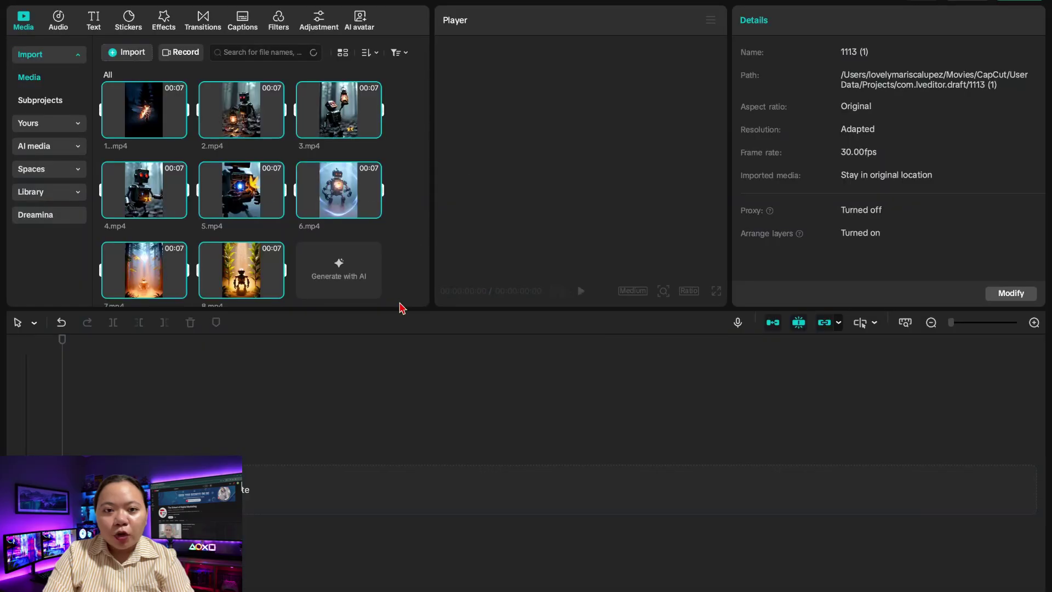
click(126, 52)
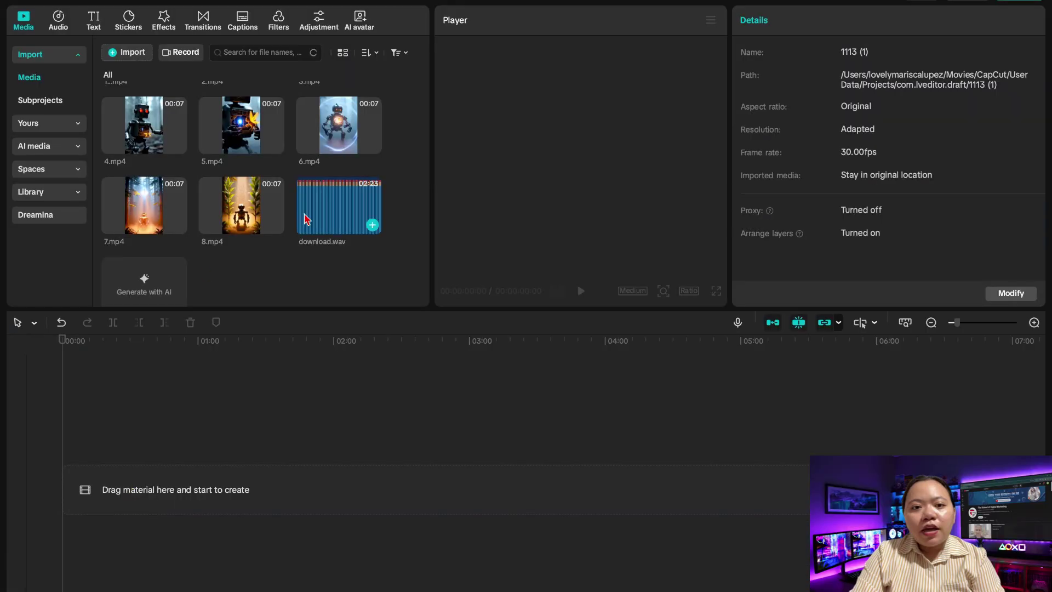
drag(337, 222, 265, 502)
Step: Arrange clips 1.mp4 through 8.mp4 in order on the video track
scroll(193, 147, up, 2)
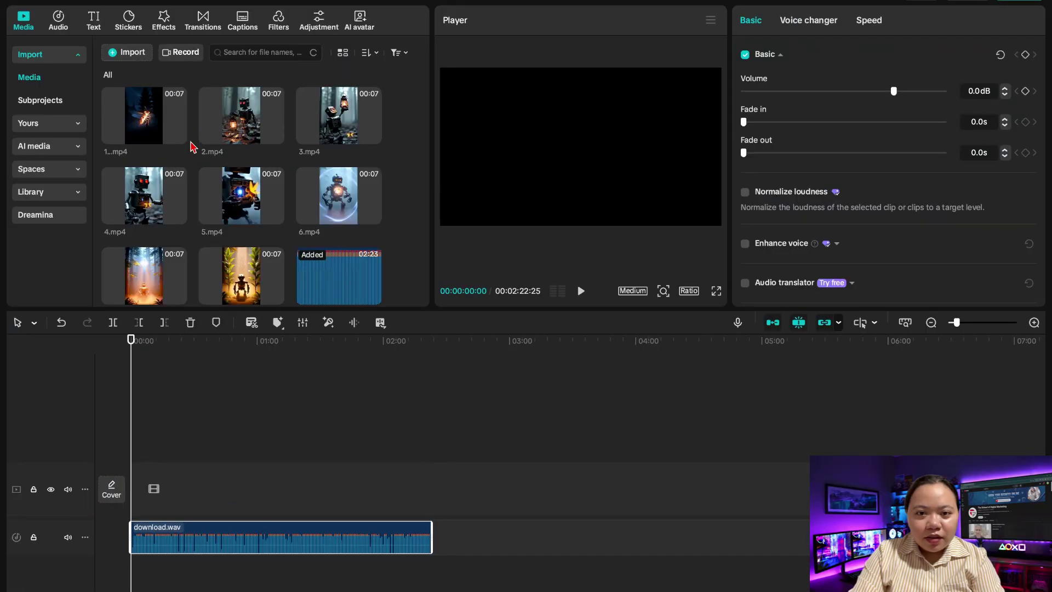
drag(164, 137, 121, 476)
drag(231, 112, 212, 500)
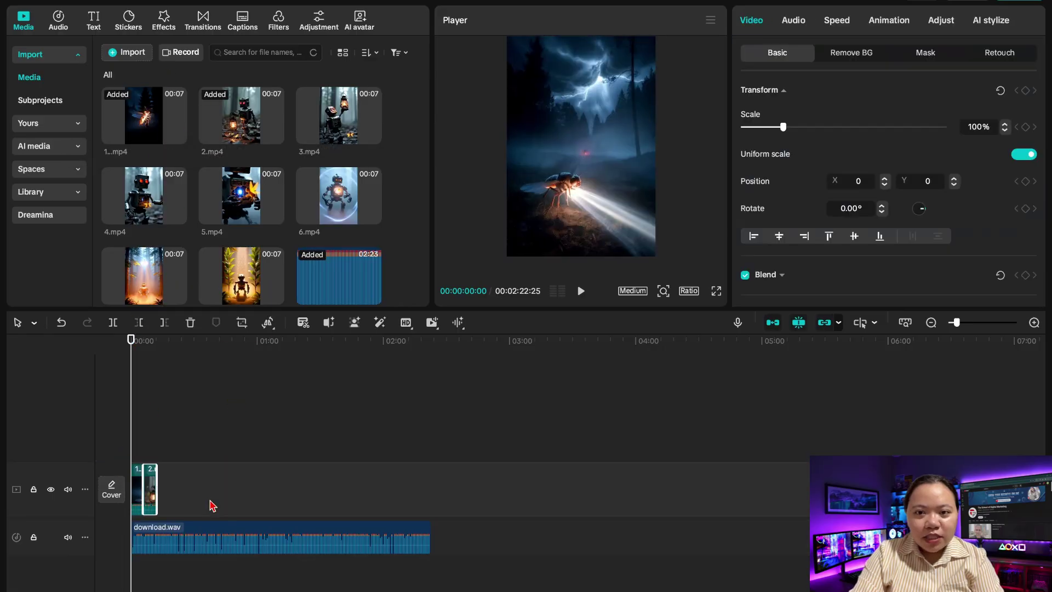
drag(369, 134, 164, 482)
drag(175, 213, 245, 482)
drag(271, 211, 241, 493)
drag(359, 206, 222, 485)
drag(173, 291, 222, 494)
drag(246, 456, 246, 471)
Step: Trim the end of the narration audio, zoom out and preview from the start
click(419, 536)
drag(430, 536, 246, 535)
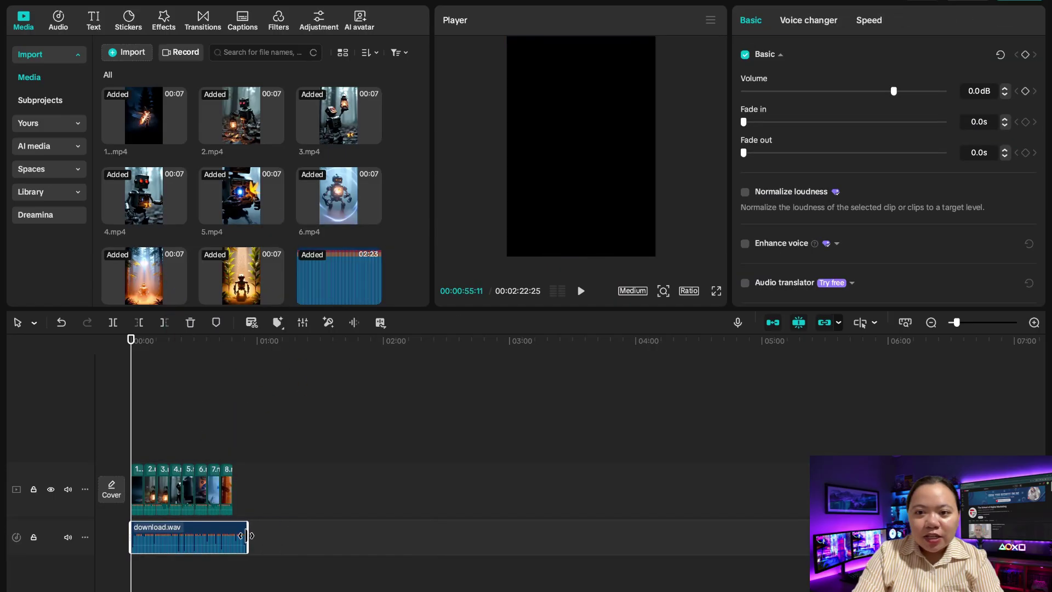
click(1035, 322)
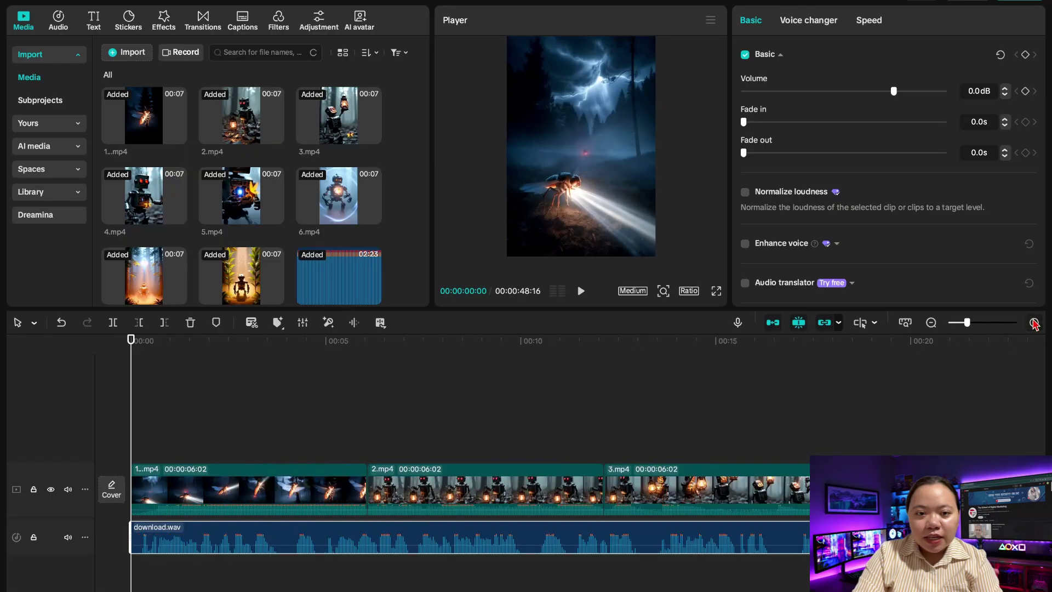
click(932, 325)
key(space)
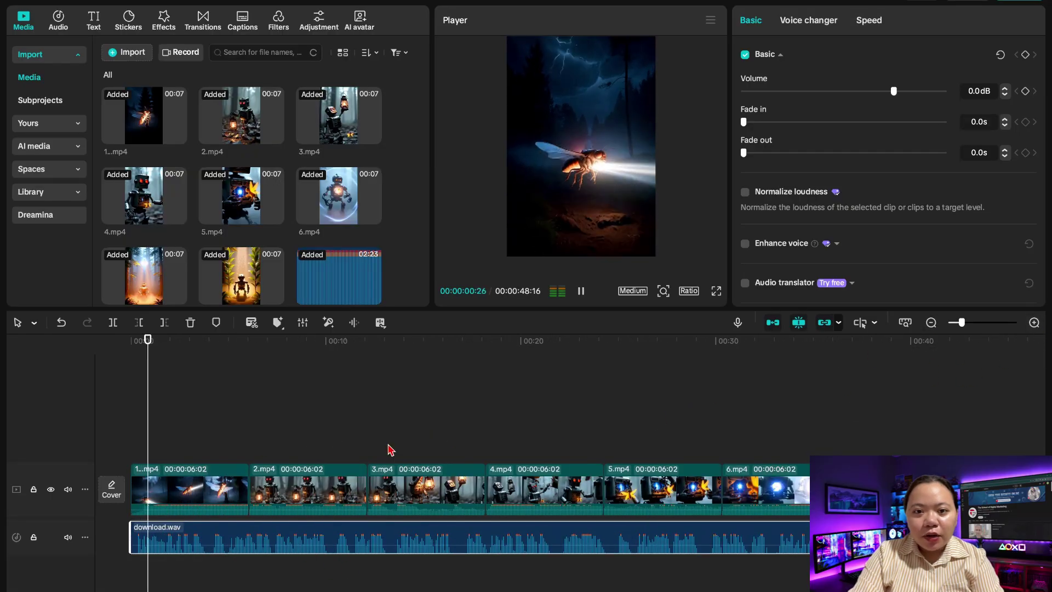
key(space)
Step: Lower the first clip's own volume to -15 dB
click(224, 510)
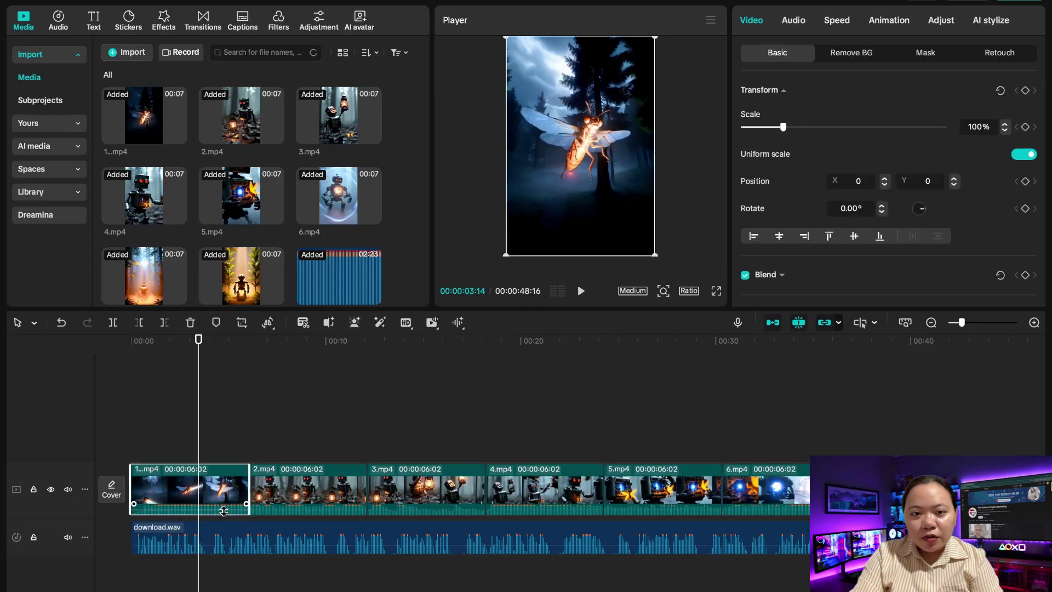
key(space)
key(space)
key(ctrl+z)
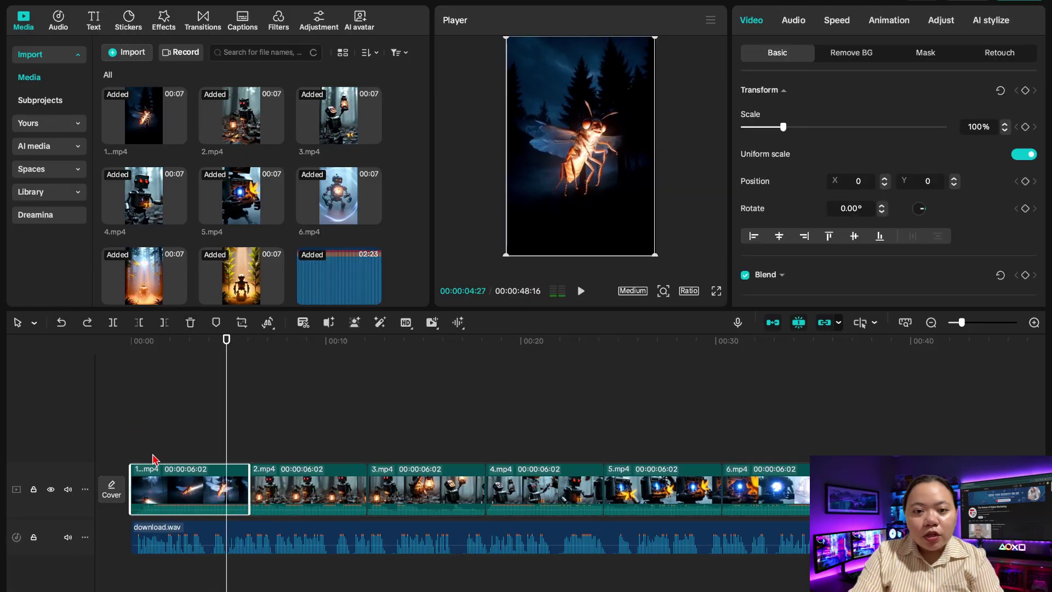
key(space)
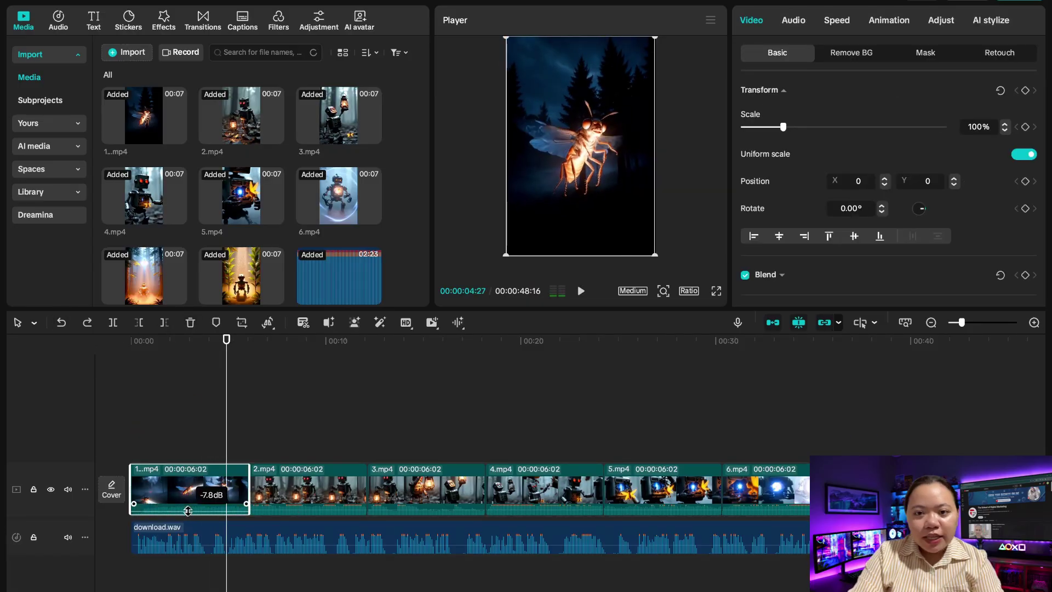
drag(189, 508, 205, 513)
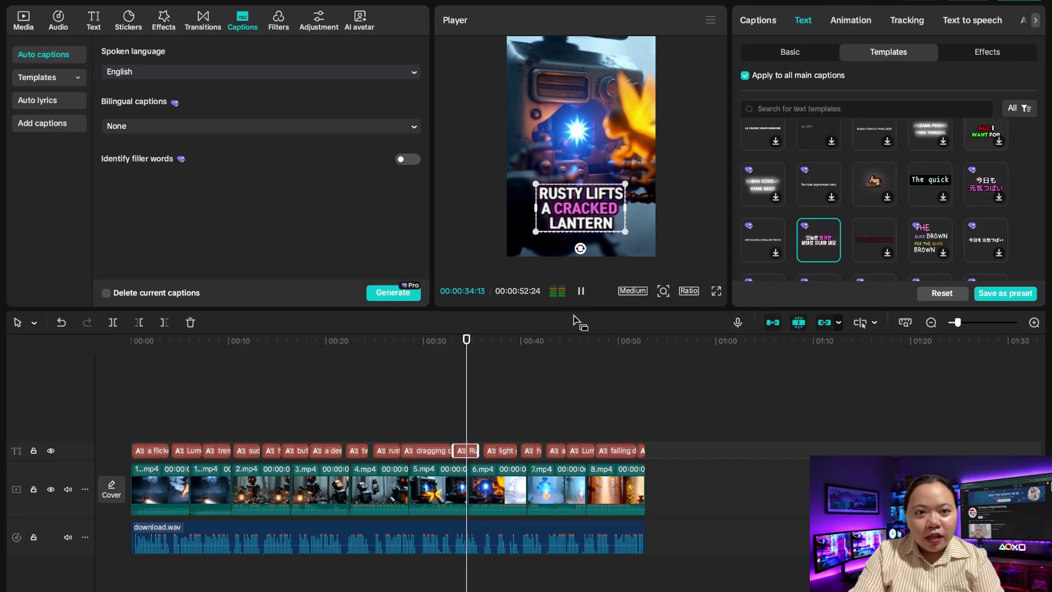
Step: Stop the captioned short's preview and open CapCut's Export settings dialog
key(space)
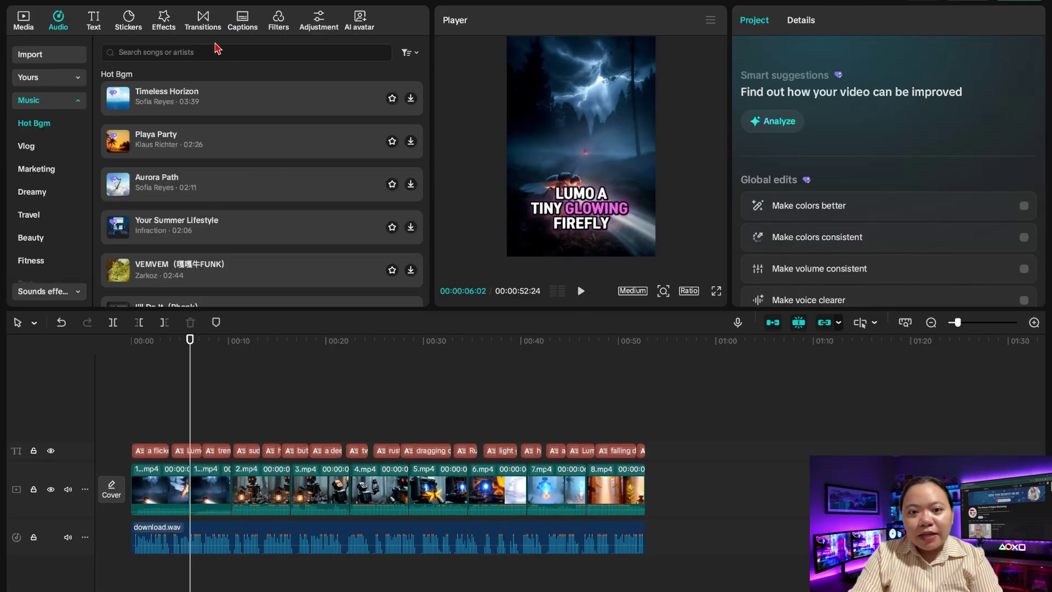
click(278, 21)
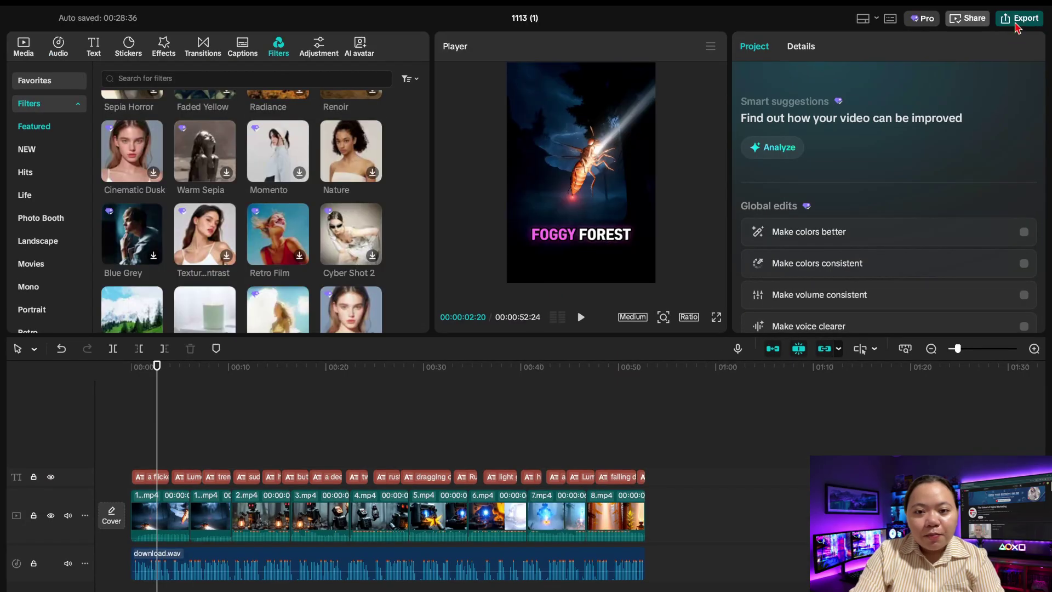
click(1018, 21)
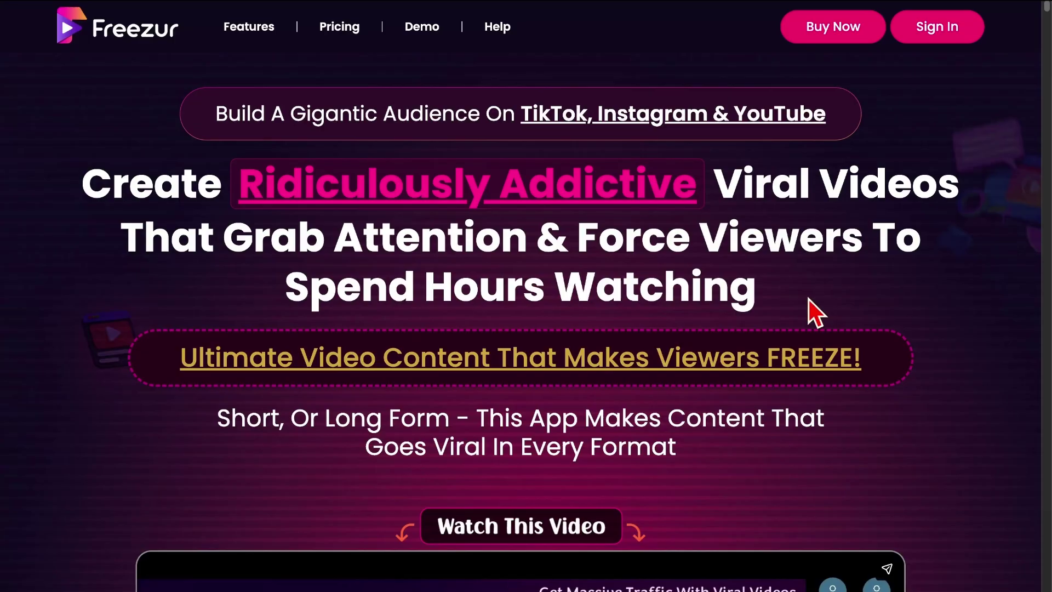
scroll(809, 299, down, 10)
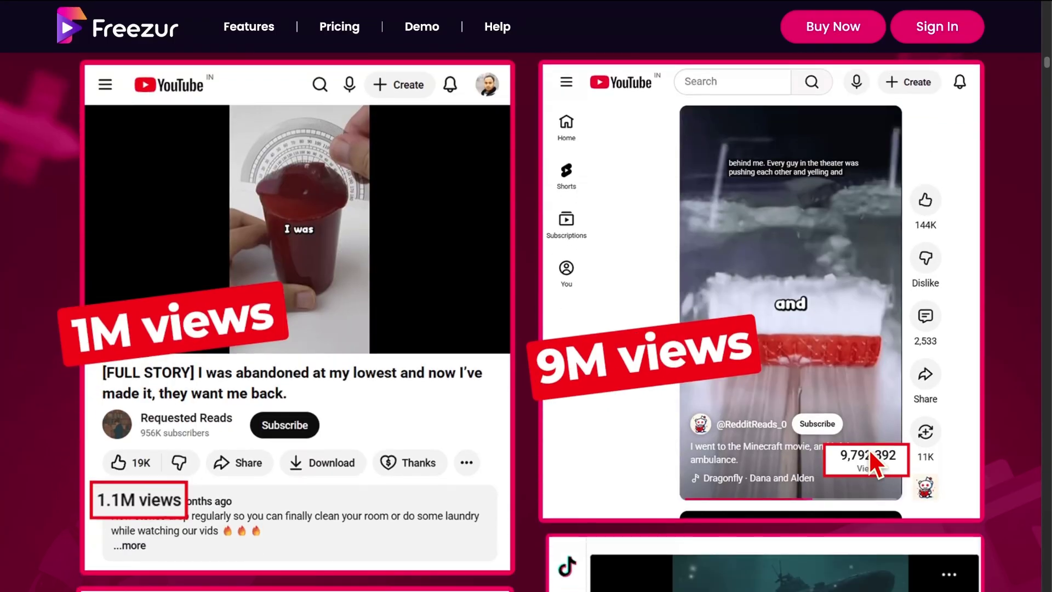
scroll(869, 448, down, 8)
scroll(871, 439, down, 6)
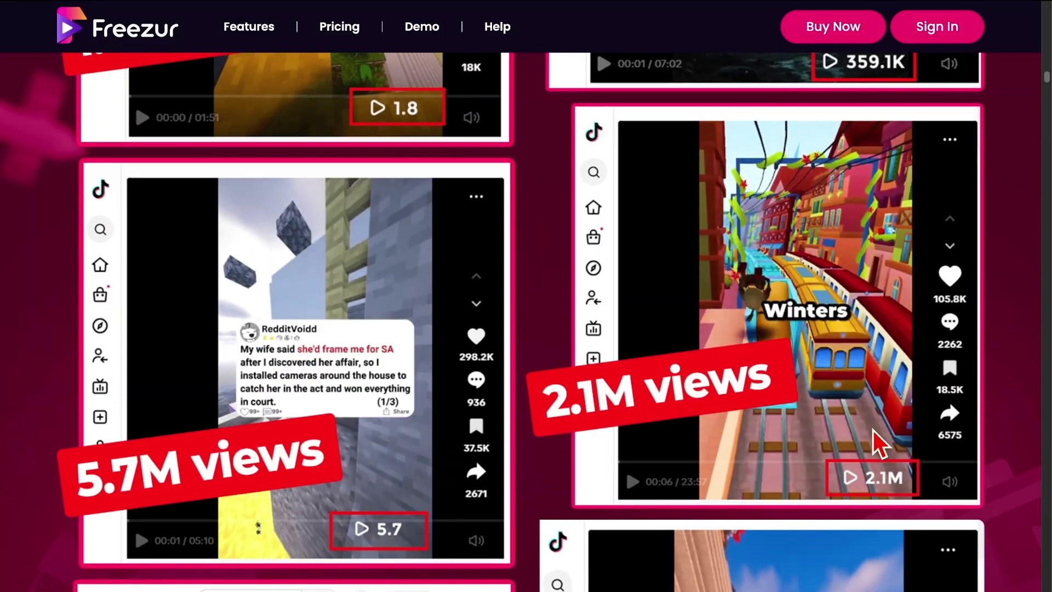
scroll(873, 430, down, 10)
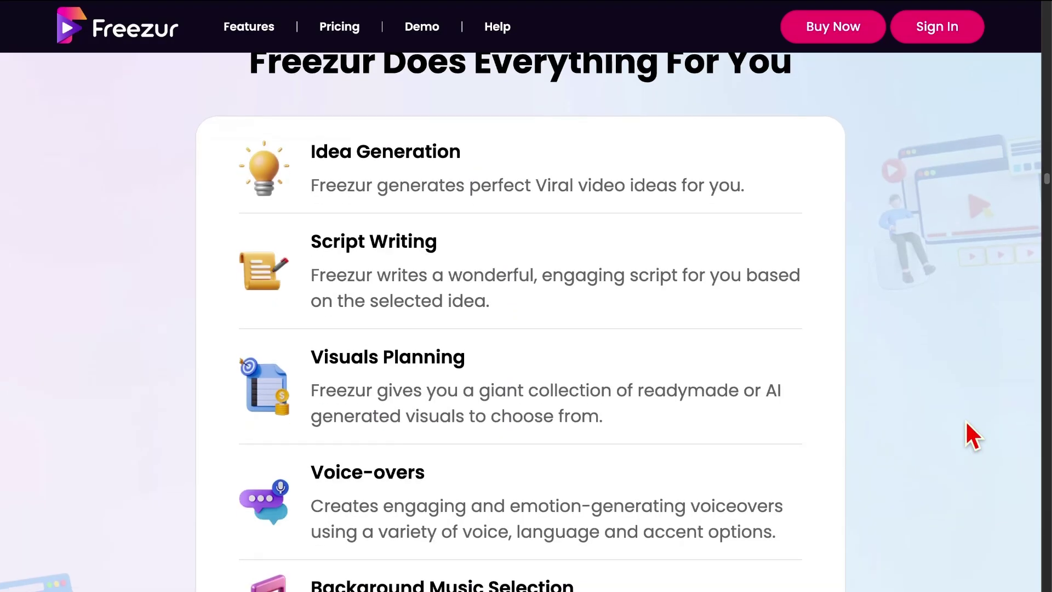
scroll(973, 437, down, 1)
scroll(974, 437, down, 2)
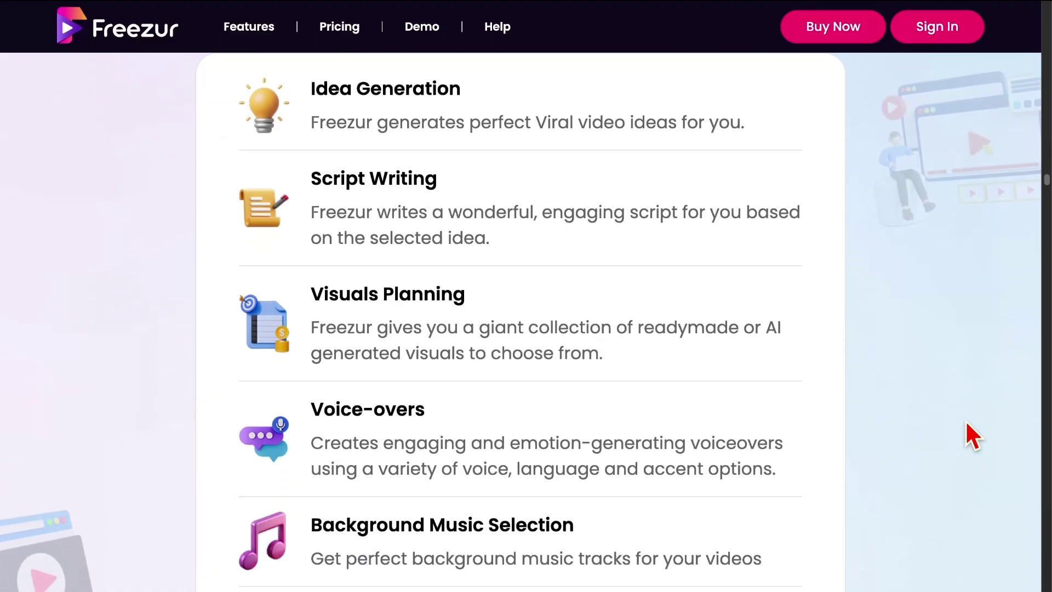
scroll(973, 437, down, 1)
scroll(974, 437, down, 1)
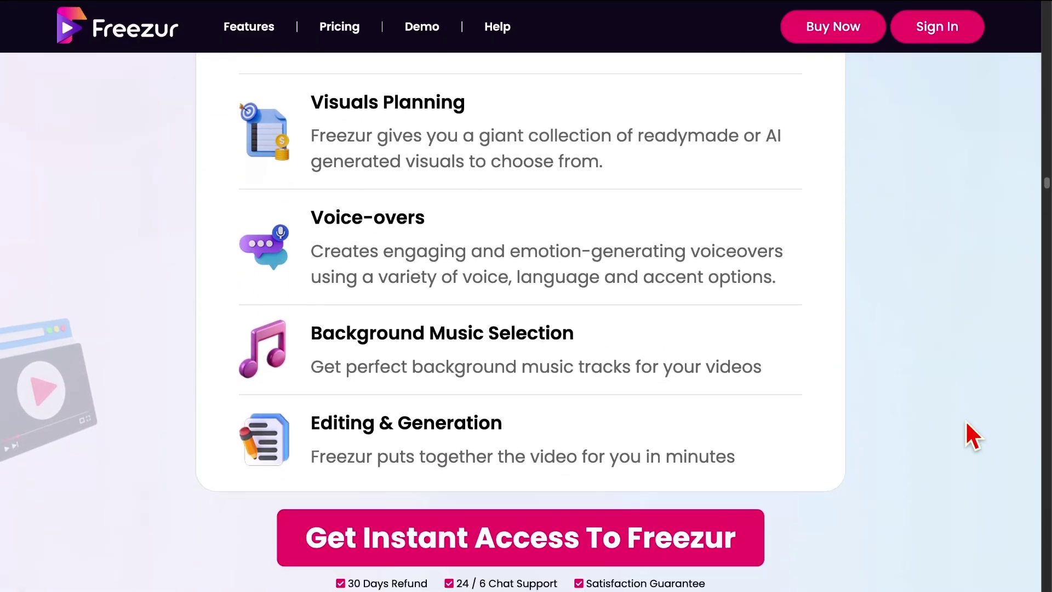
scroll(973, 437, up, 1)
scroll(973, 437, down, 4)
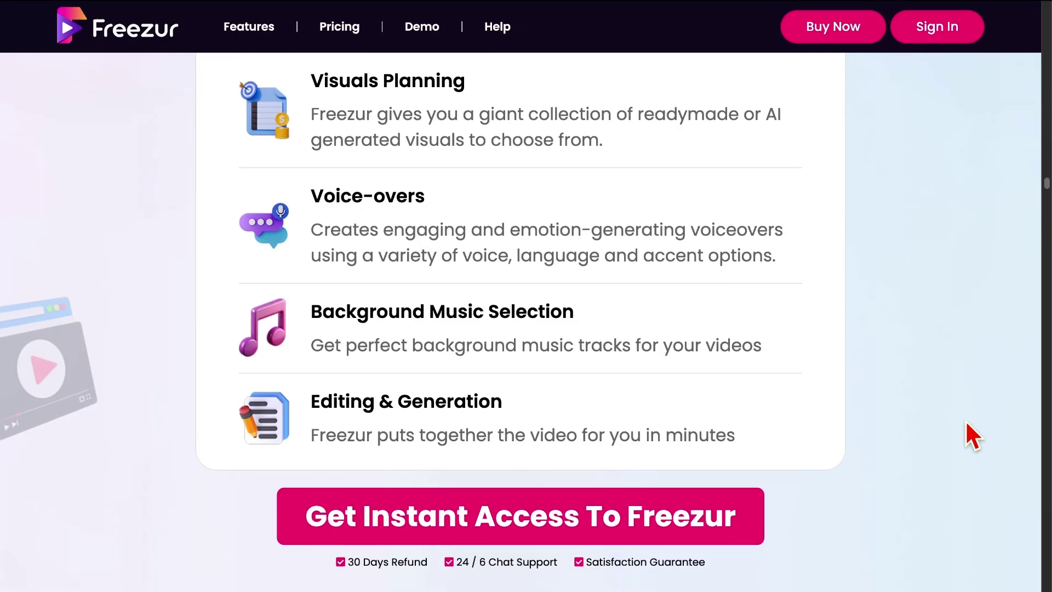
scroll(973, 437, down, 8)
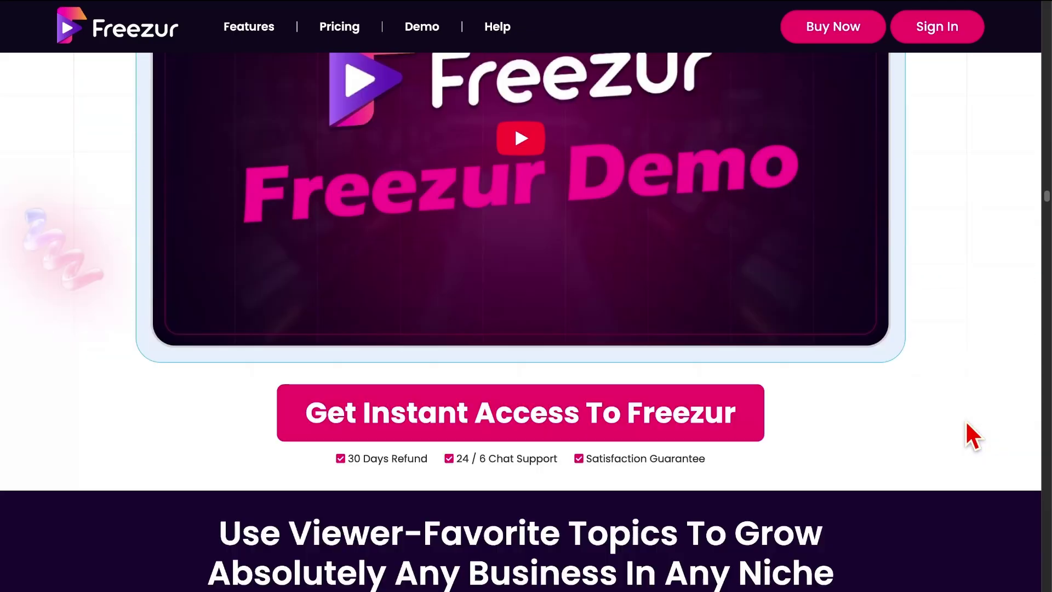
scroll(973, 437, down, 4)
scroll(967, 426, down, 1)
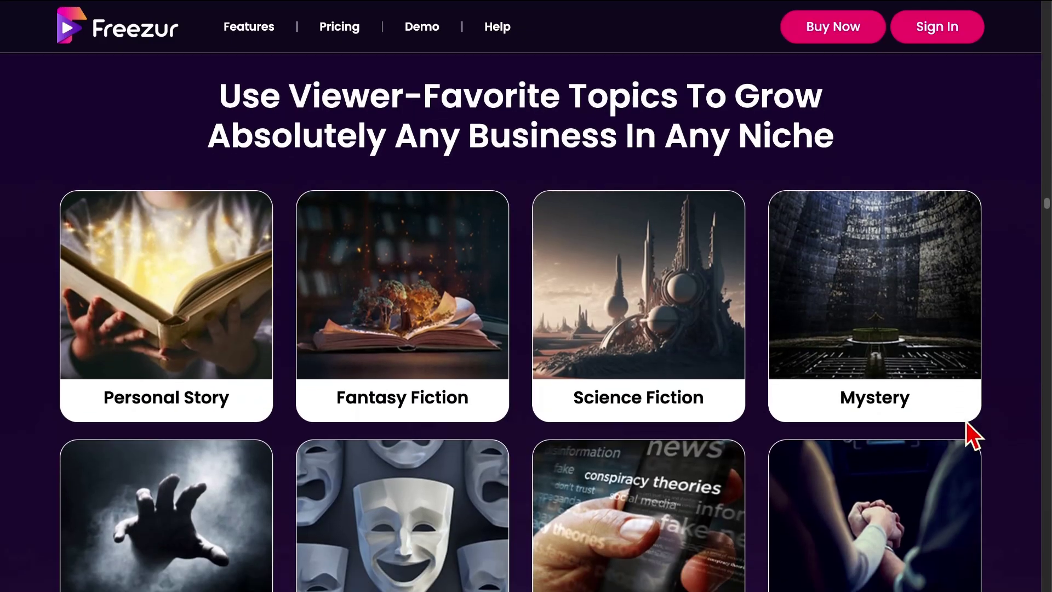
scroll(966, 422, down, 2)
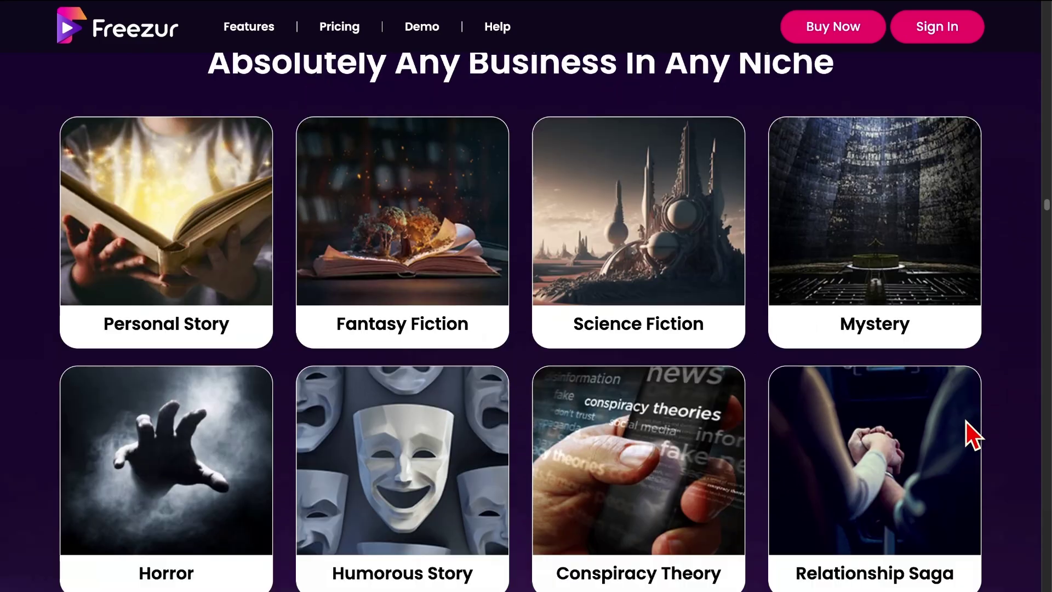
scroll(966, 421, down, 1)
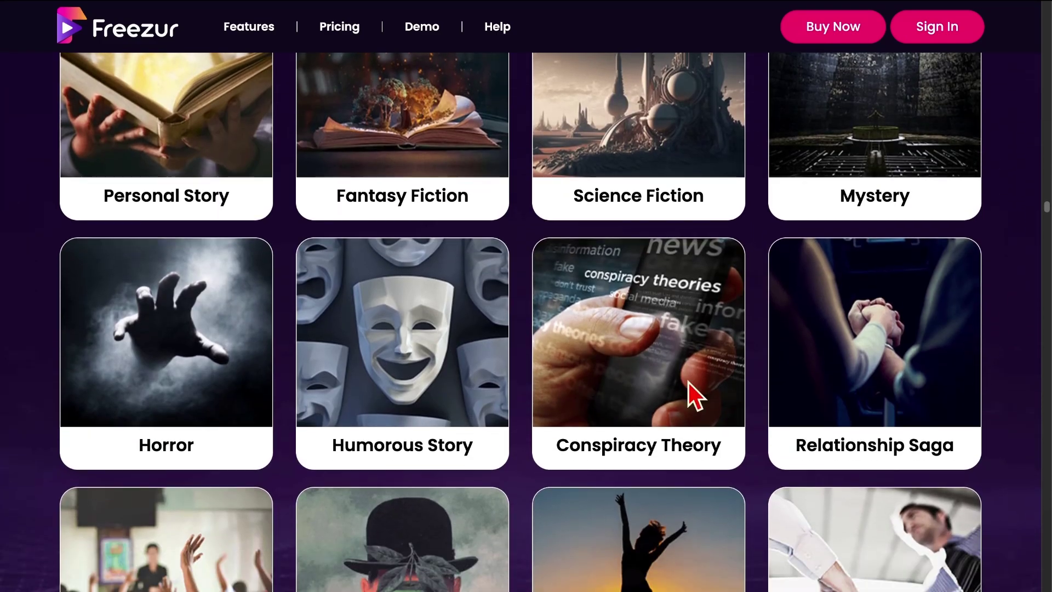
scroll(689, 382, down, 3)
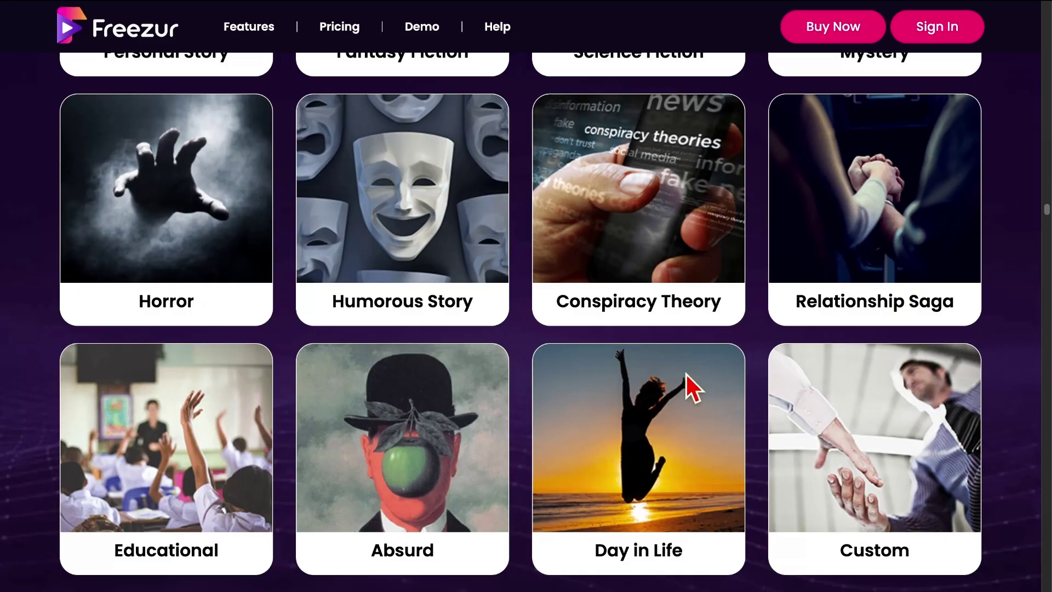
scroll(820, 425, down, 2)
scroll(817, 415, down, 10)
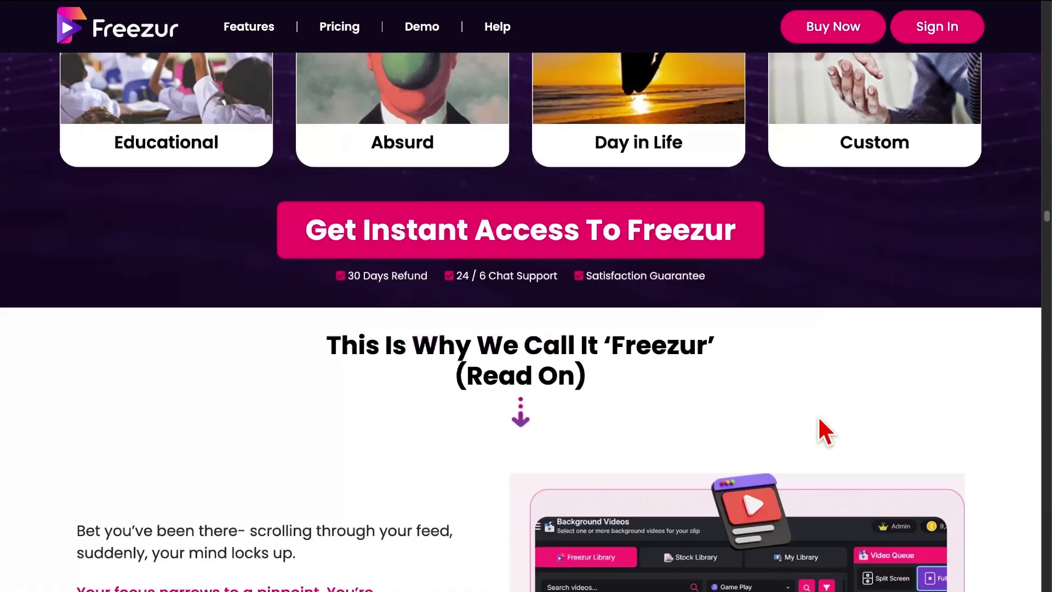
scroll(818, 415, down, 7)
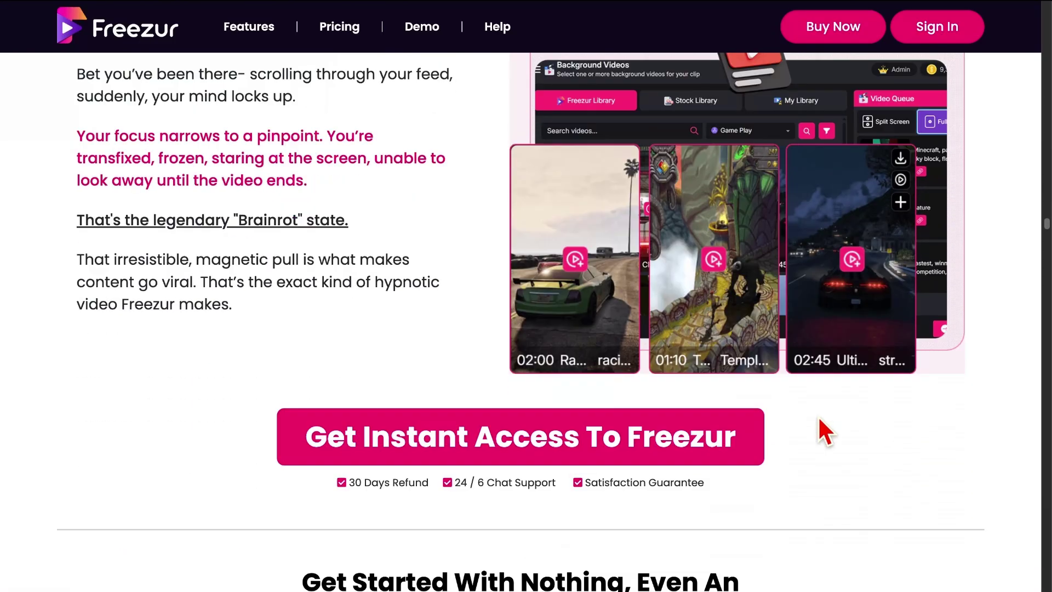
scroll(818, 415, down, 5)
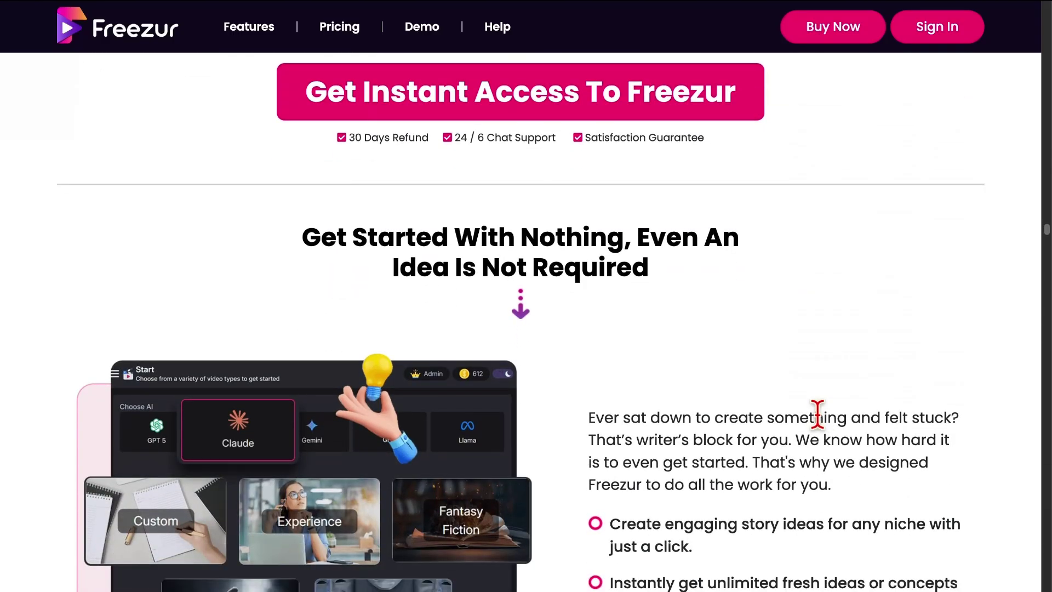
scroll(820, 419, down, 5)
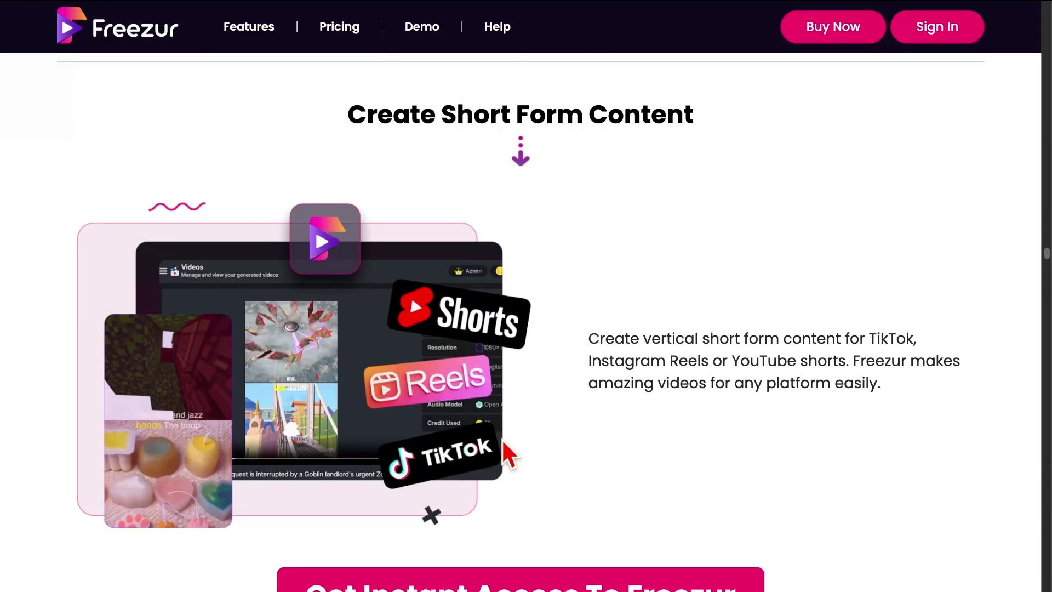
scroll(615, 458, down, 5)
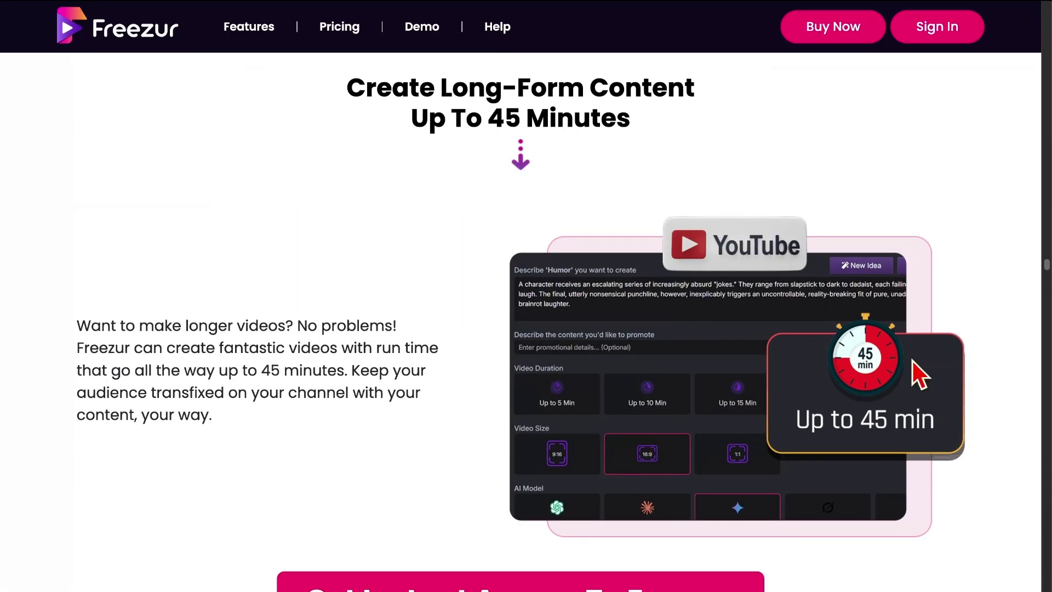
scroll(521, 384, down, 1)
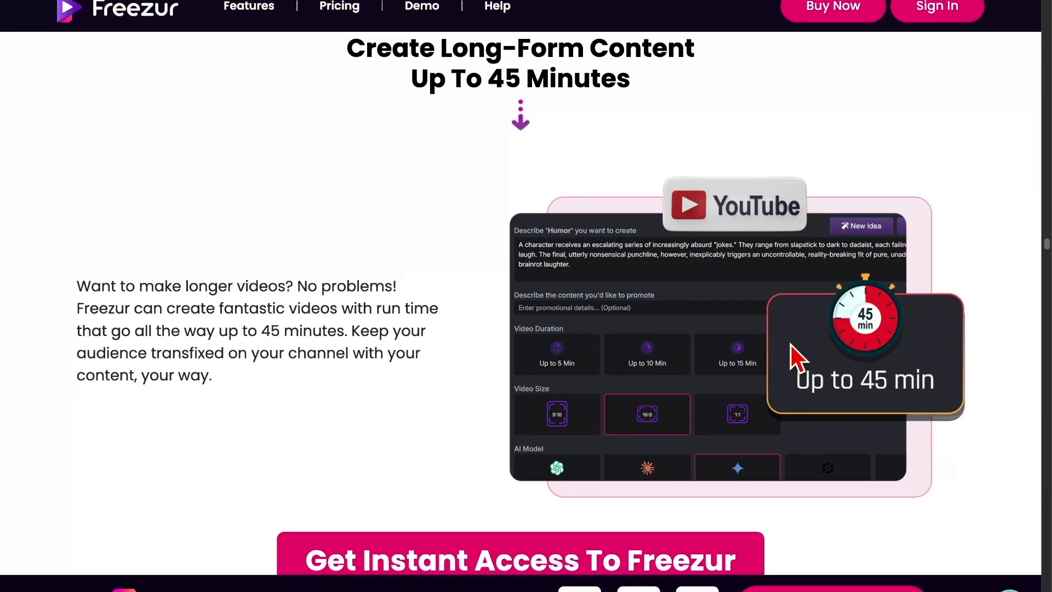
scroll(791, 345, down, 6)
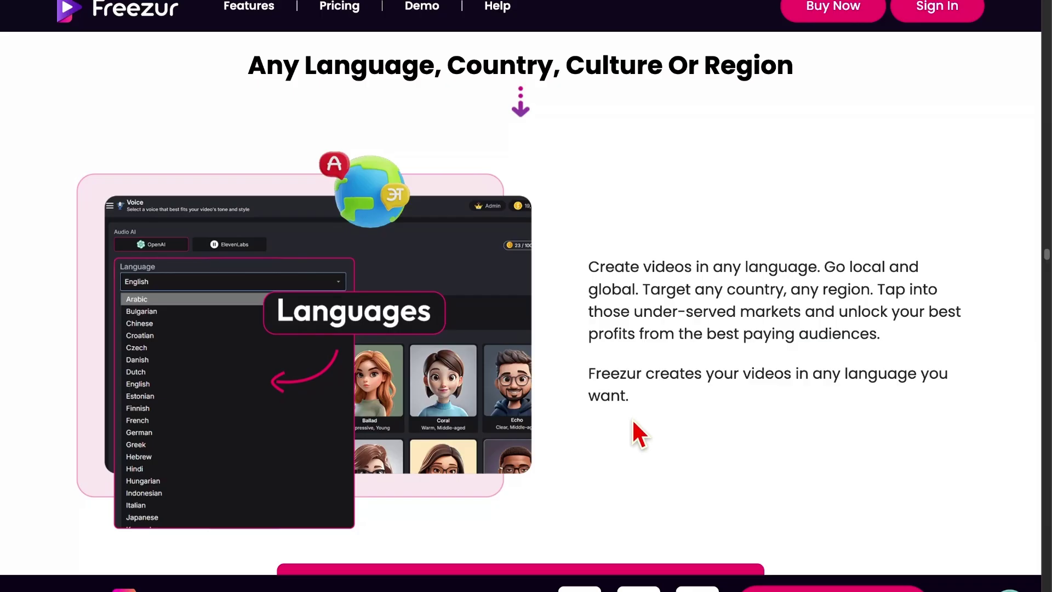
scroll(633, 419, down, 5)
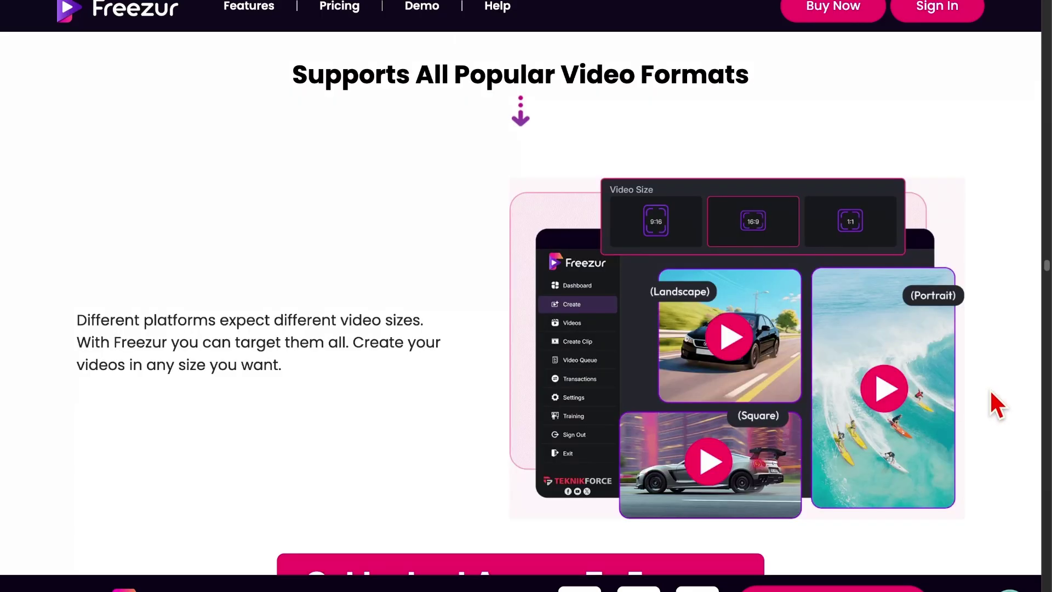
scroll(862, 470, down, 5)
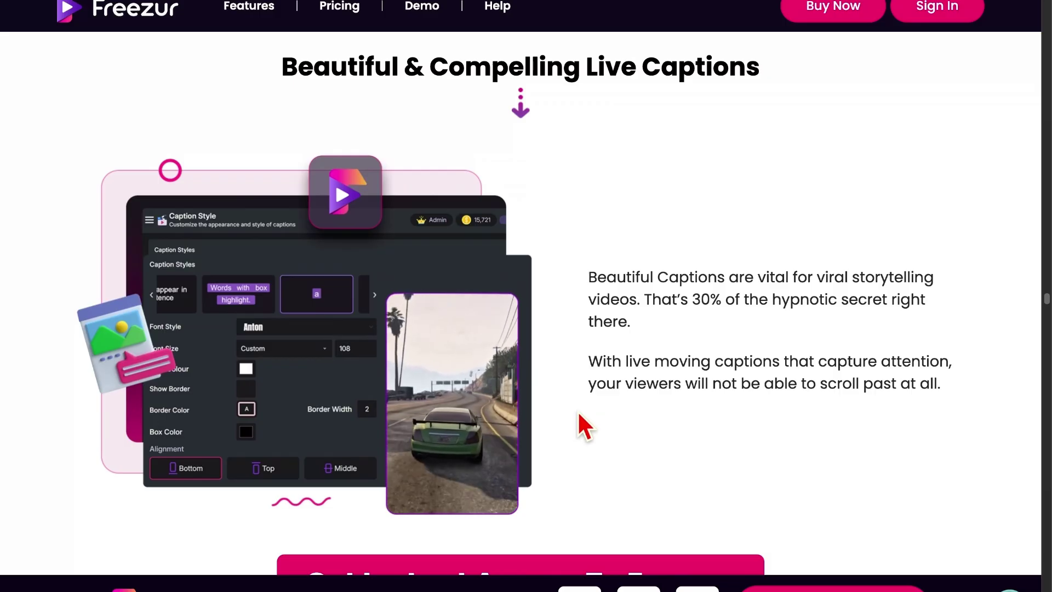
scroll(736, 433, down, 5)
scroll(736, 433, down, 1)
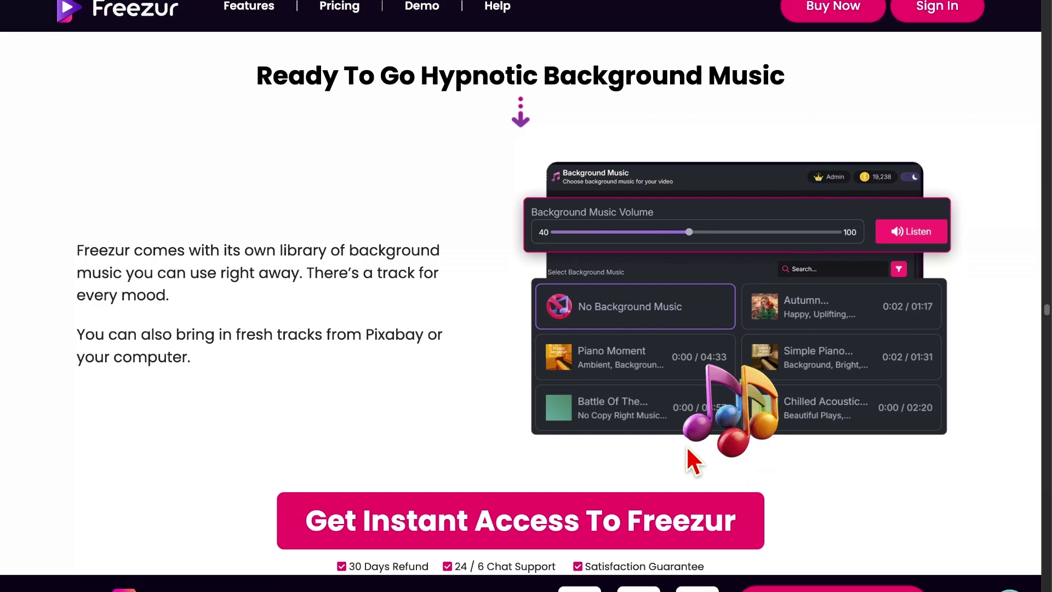
scroll(689, 448, down, 5)
scroll(687, 449, up, 1)
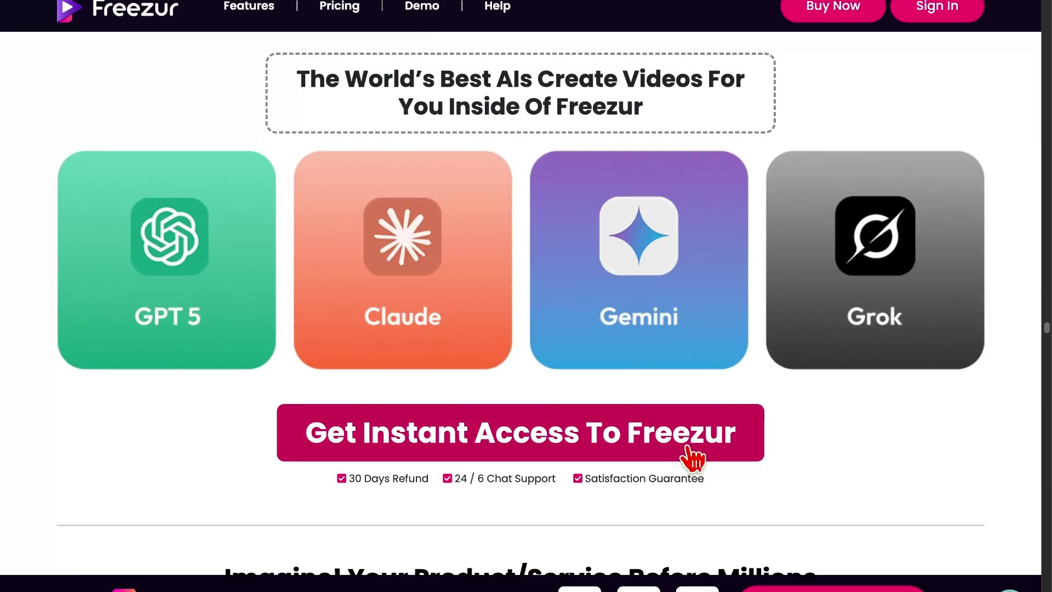